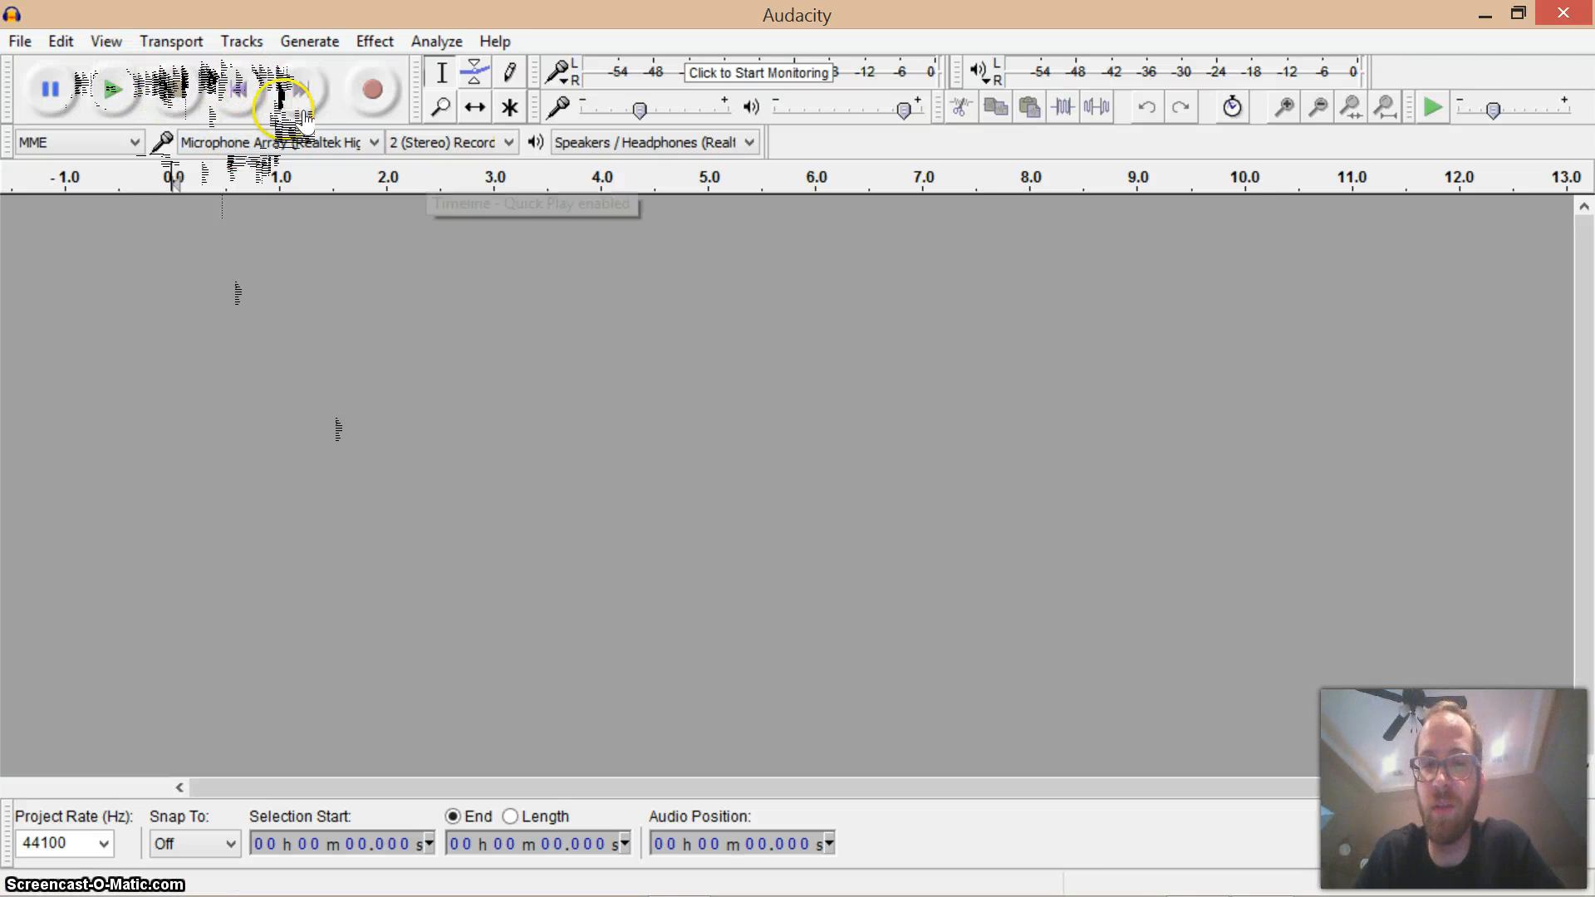
Record a voice clip about 10 seconds long on a new stereo track.
left_click(373, 90)
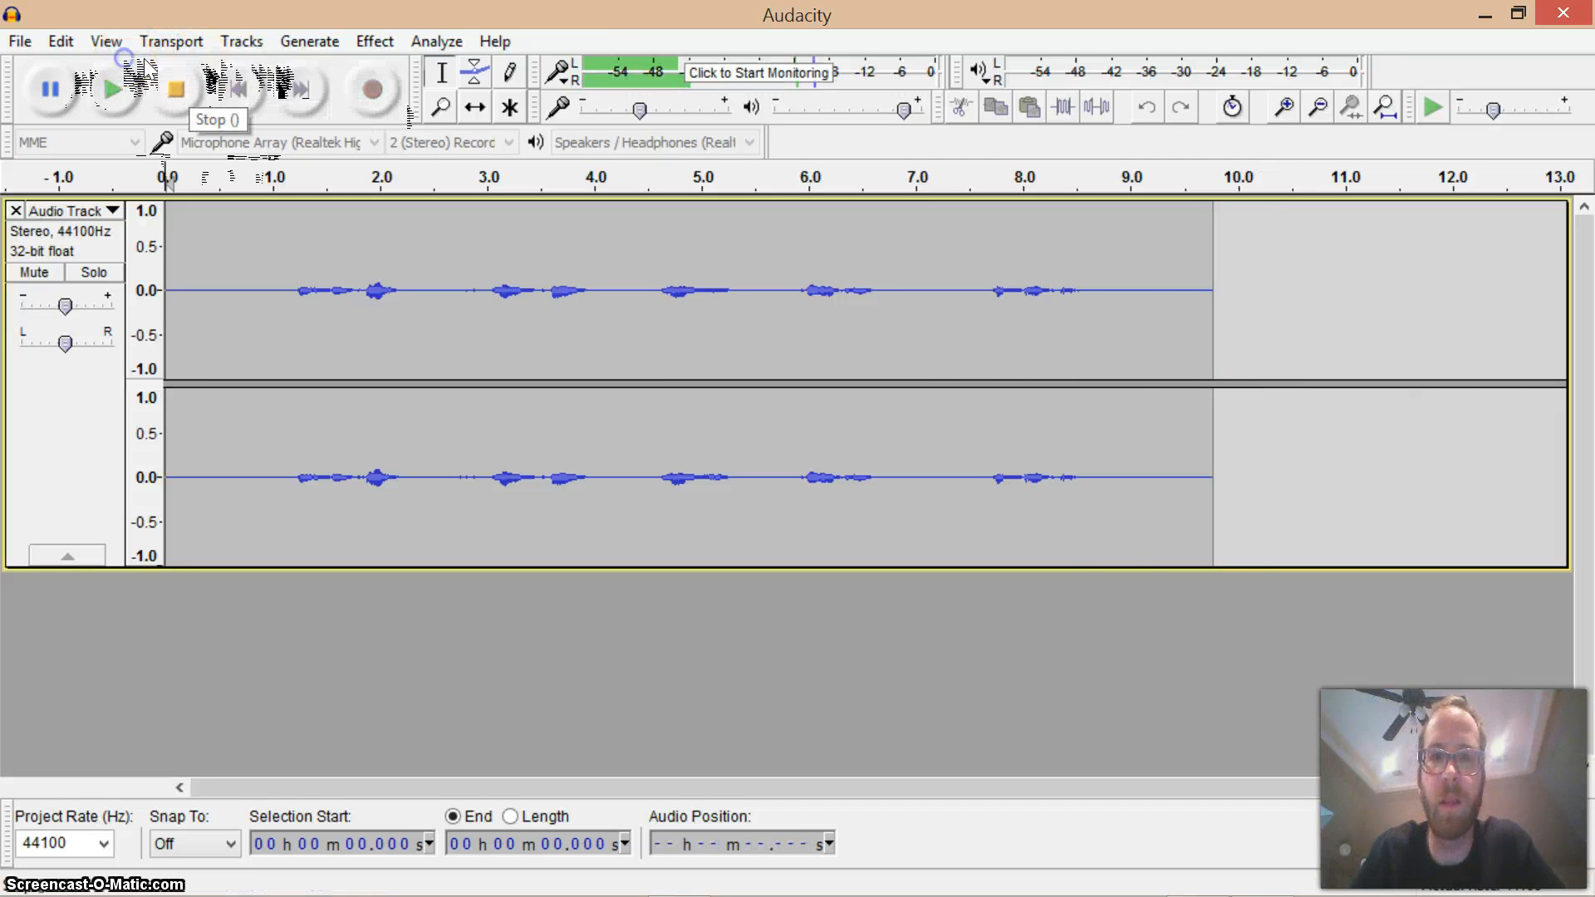
left_click(176, 89)
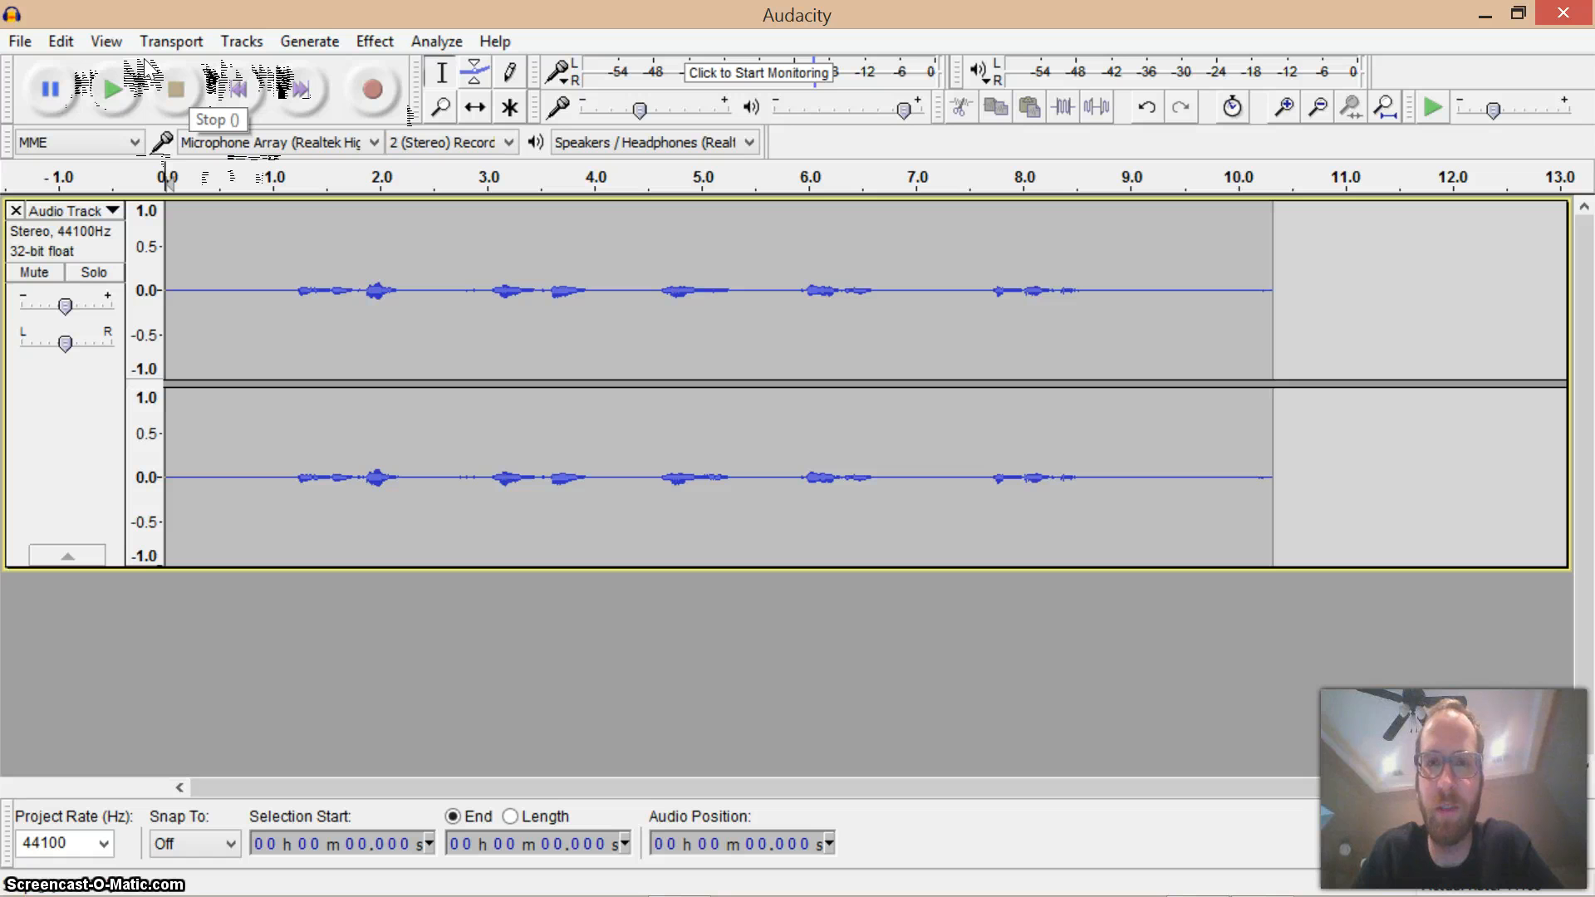
left_click(178, 89)
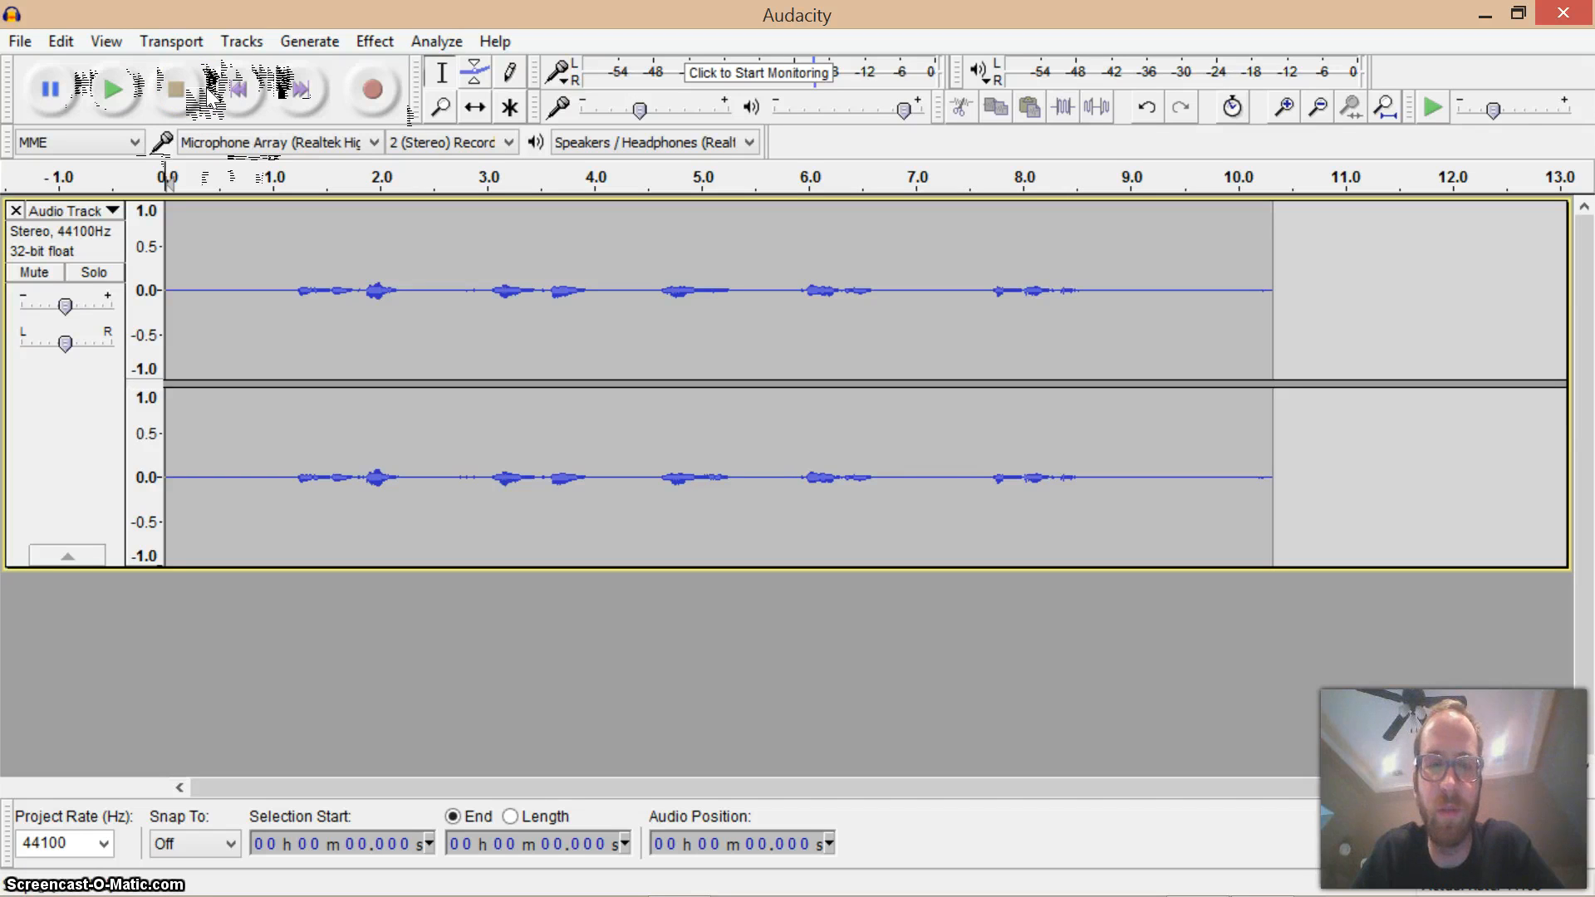
Play back the recorded voice clip while raising the playback volume to maximum, and stop playback.
left_click(104, 68)
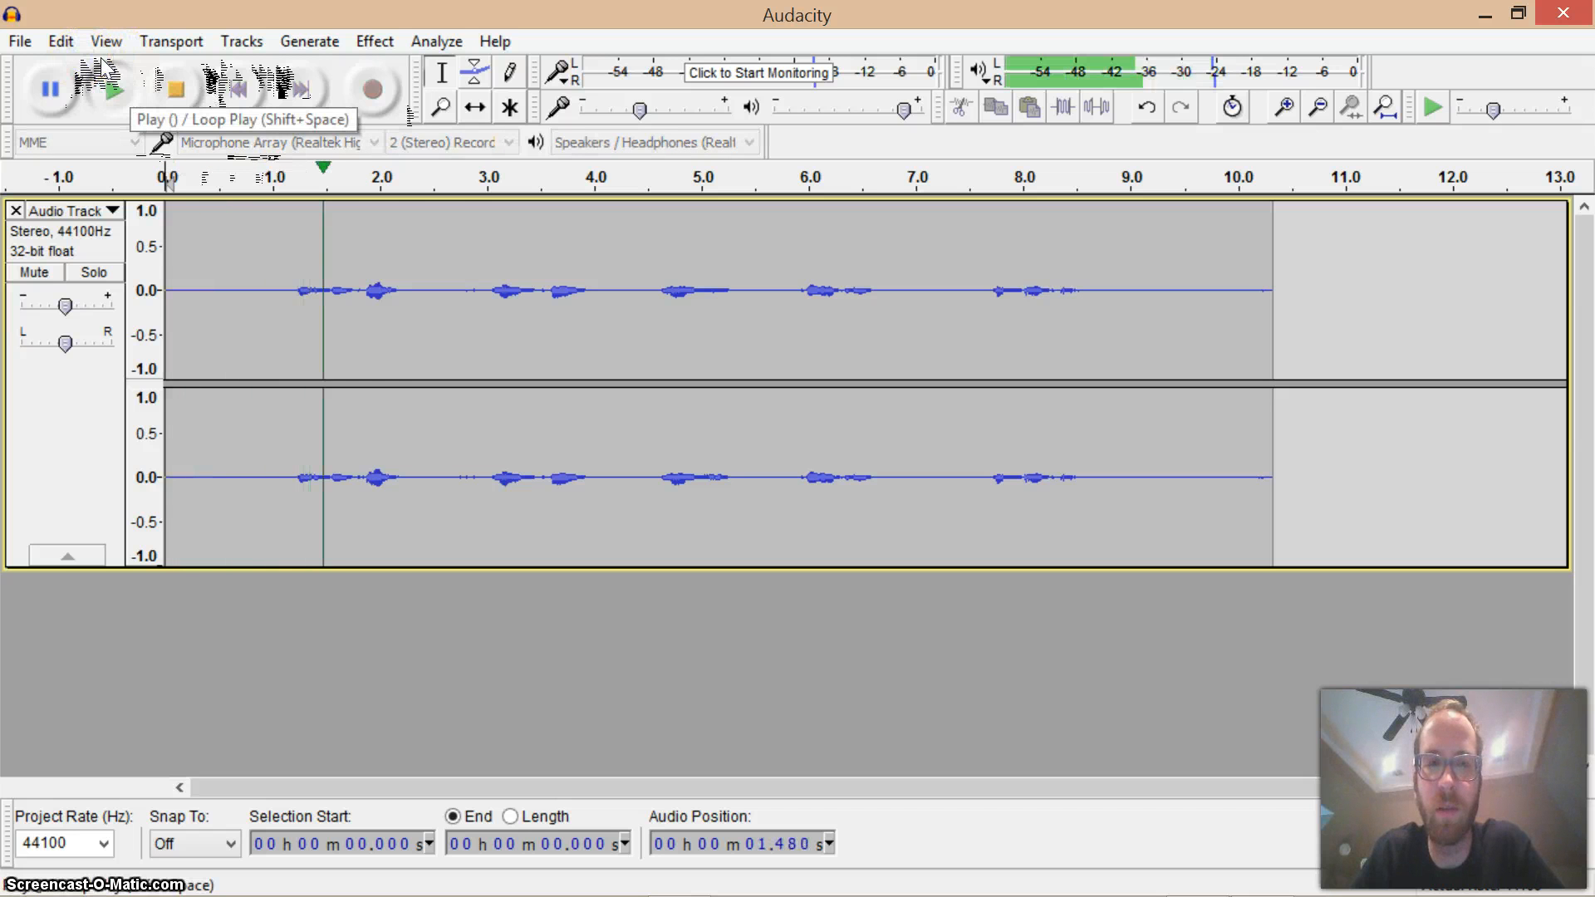
key("XF86AudioRaiseVolume")
key("XF86AudioRaiseVolume")
key("XF86AudioRaiseVolume")
key("XF86AudioRaiseVolume")
key("XF86AudioRaiseVolume")
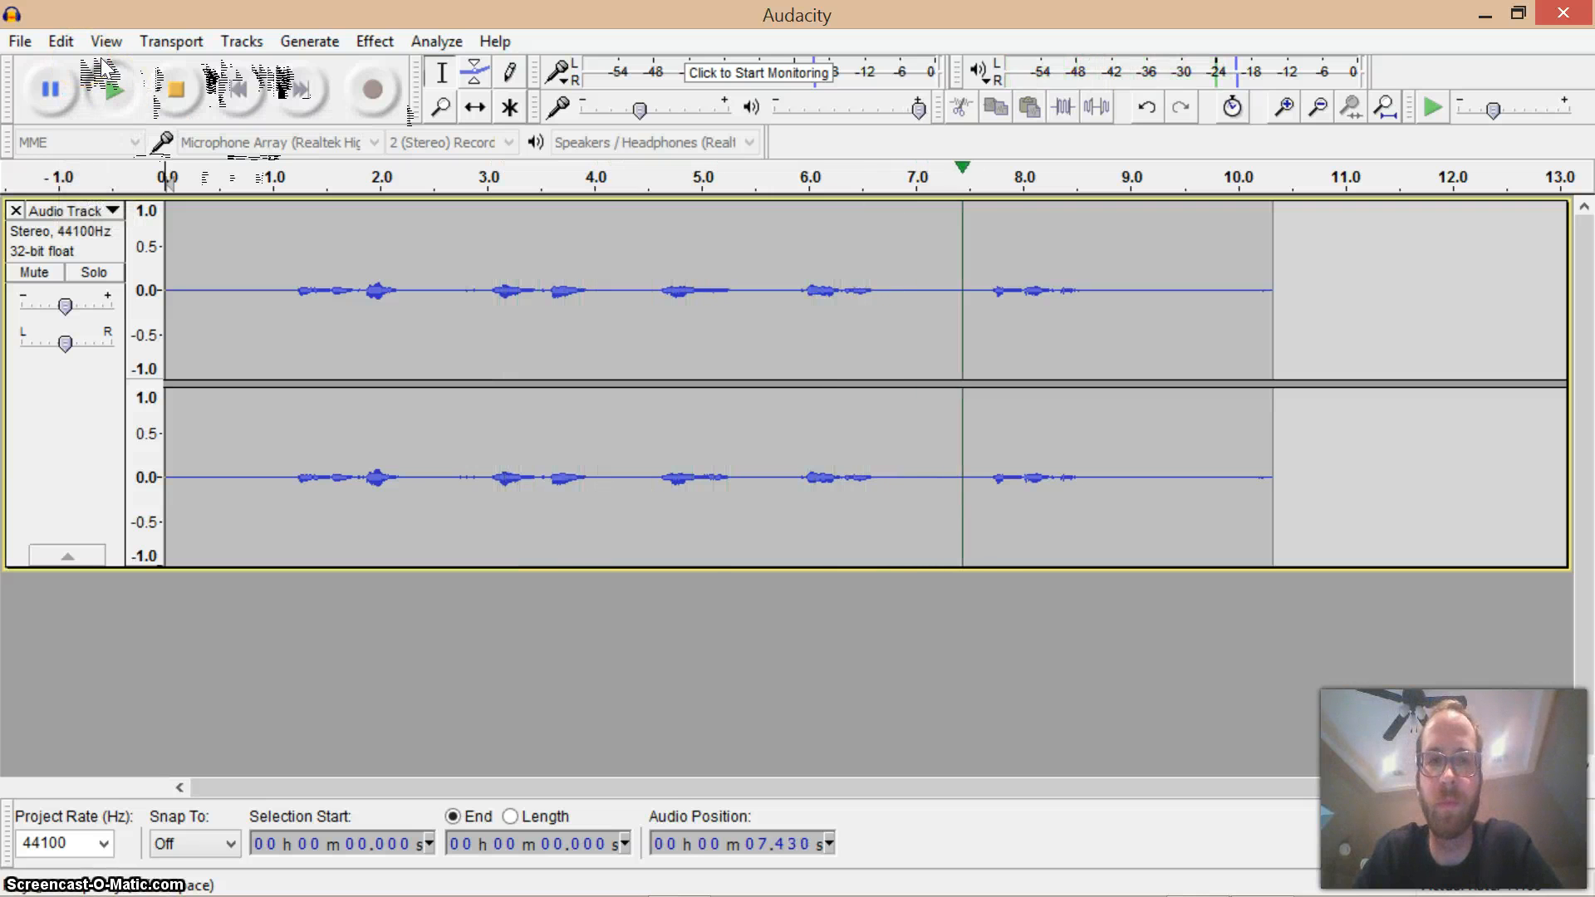
left_click(130, 74)
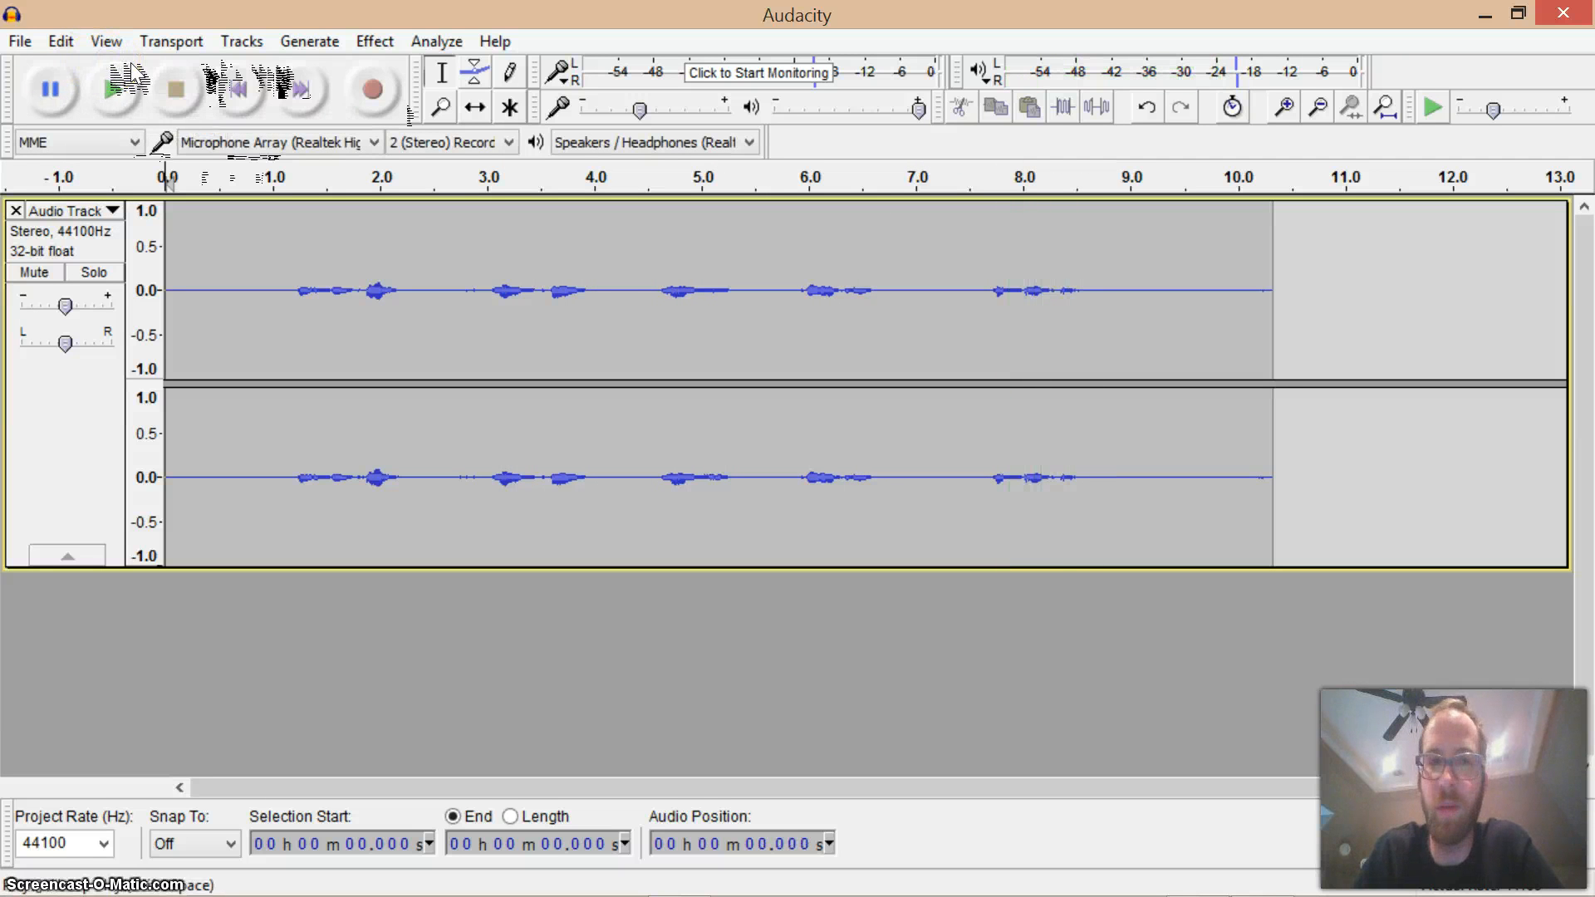
left_click(21, 42)
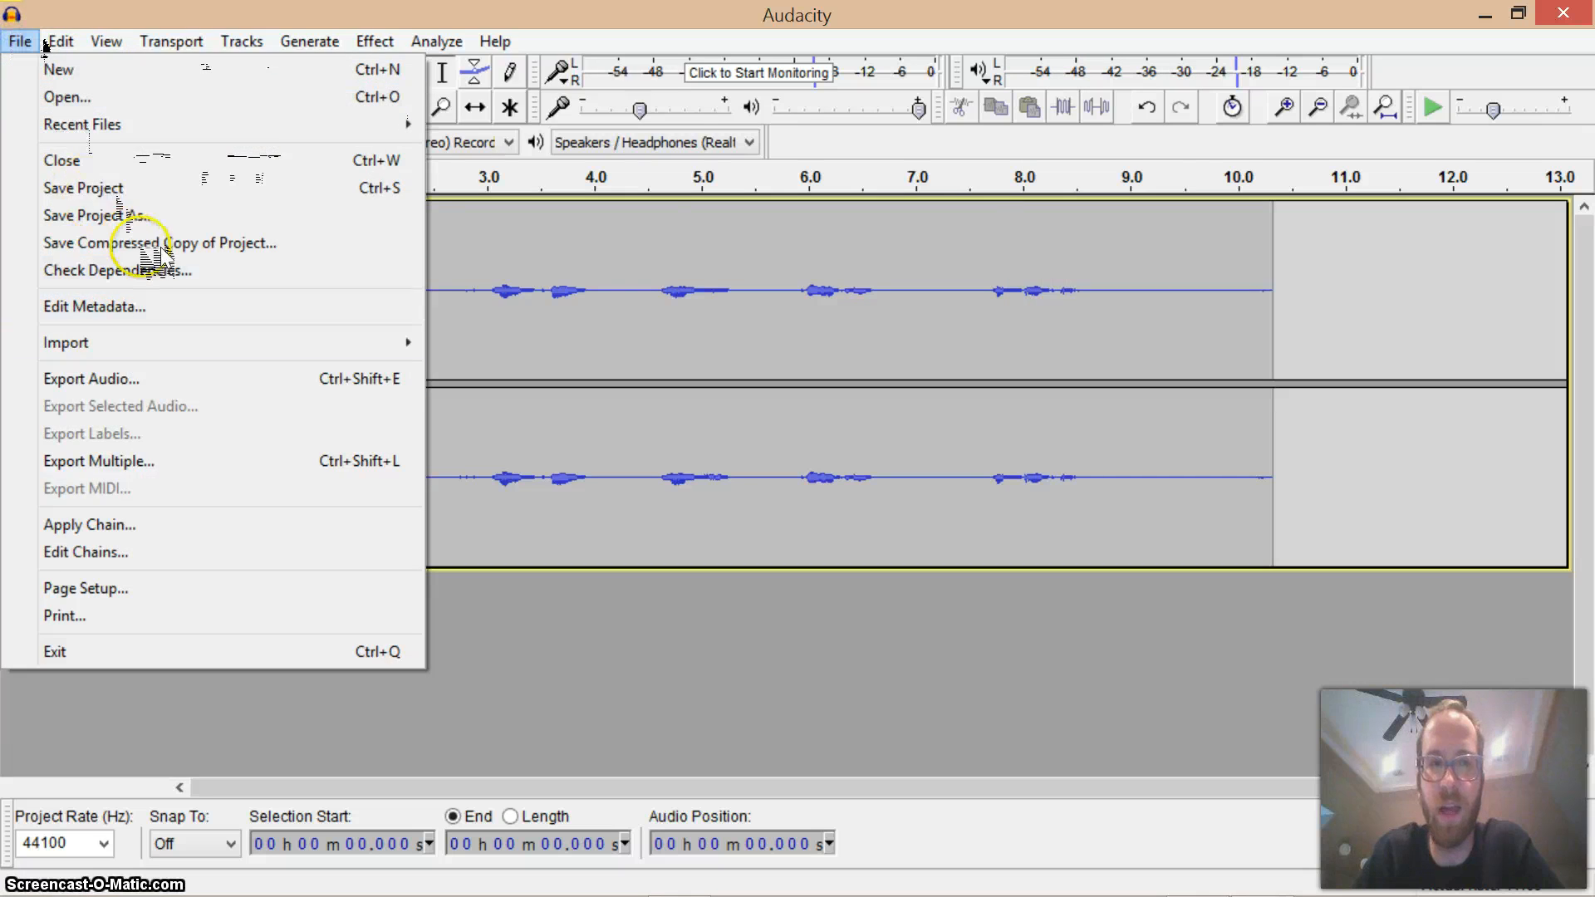
left_click(91, 379)
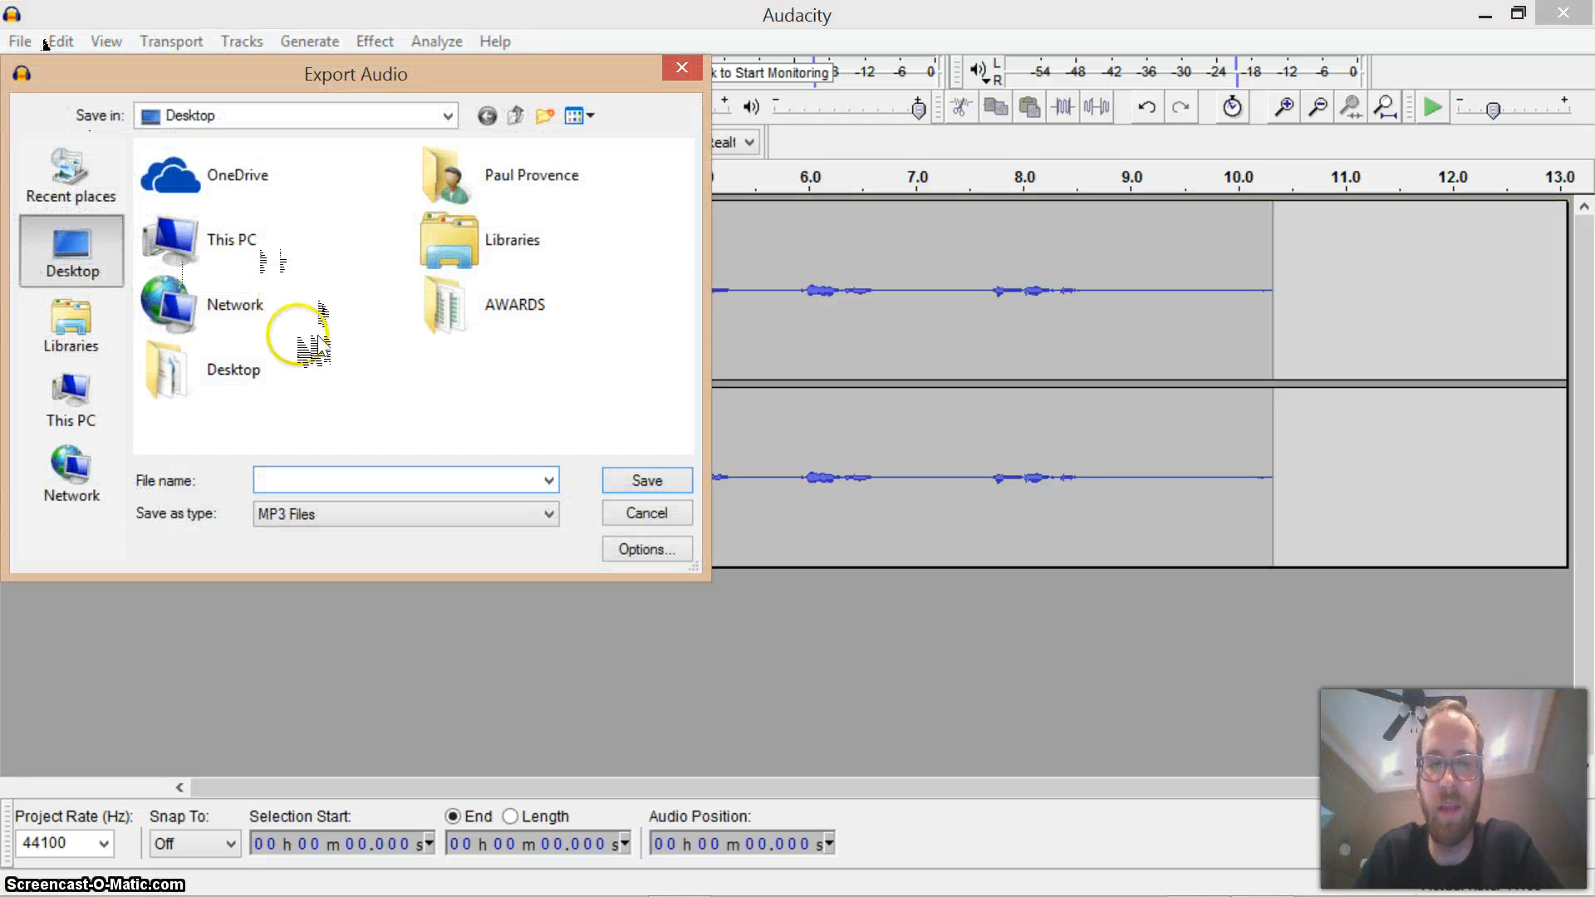
left_click(443, 514)
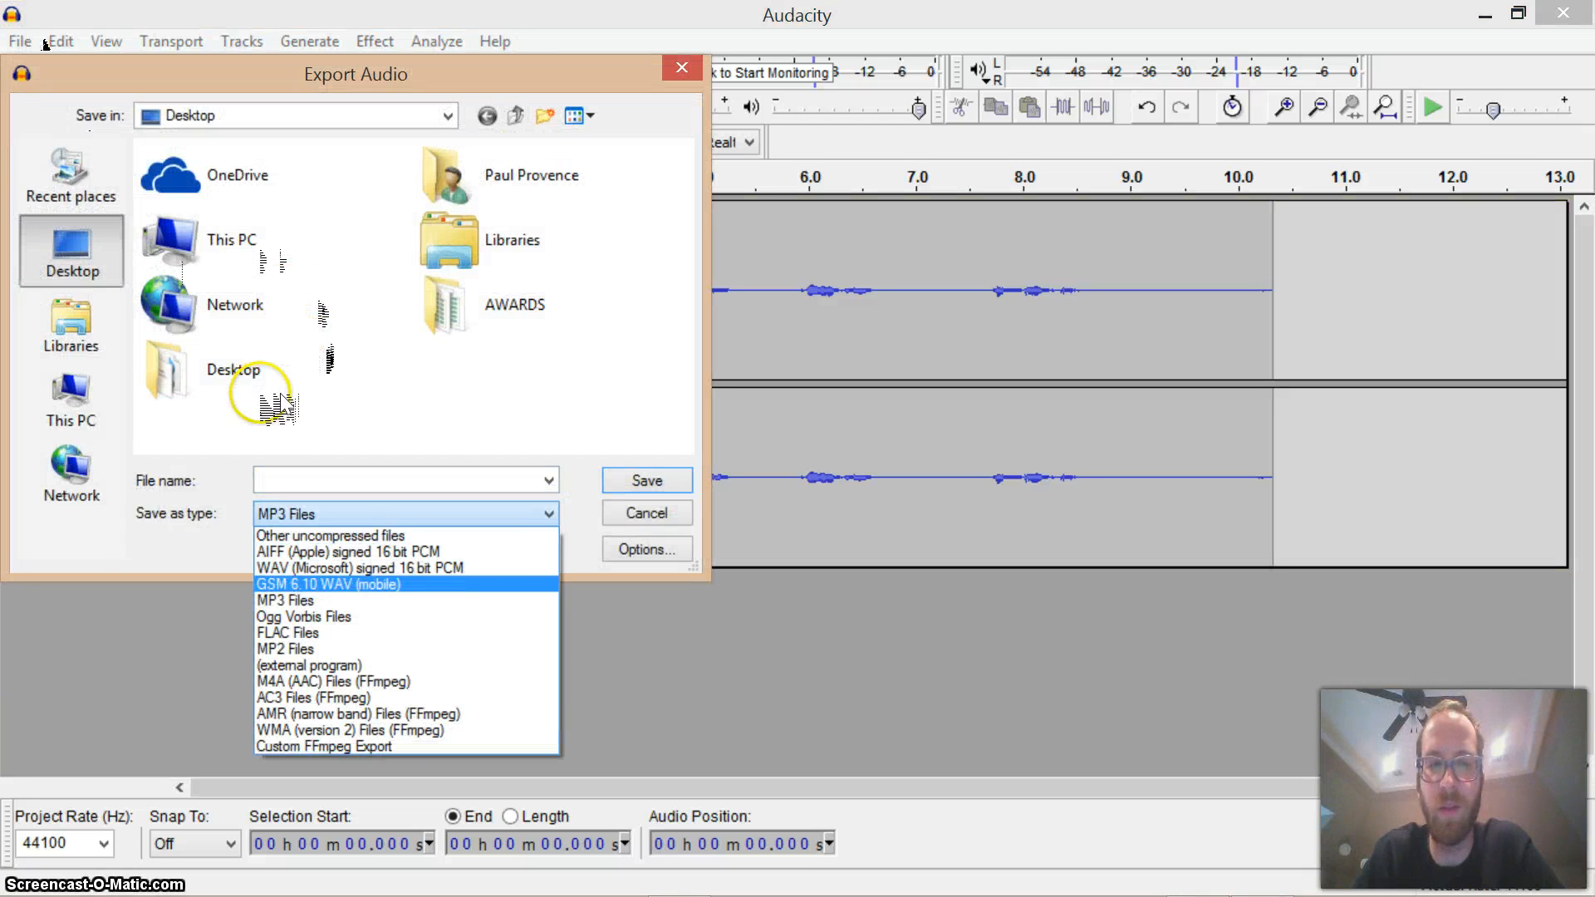
left_click(391, 600)
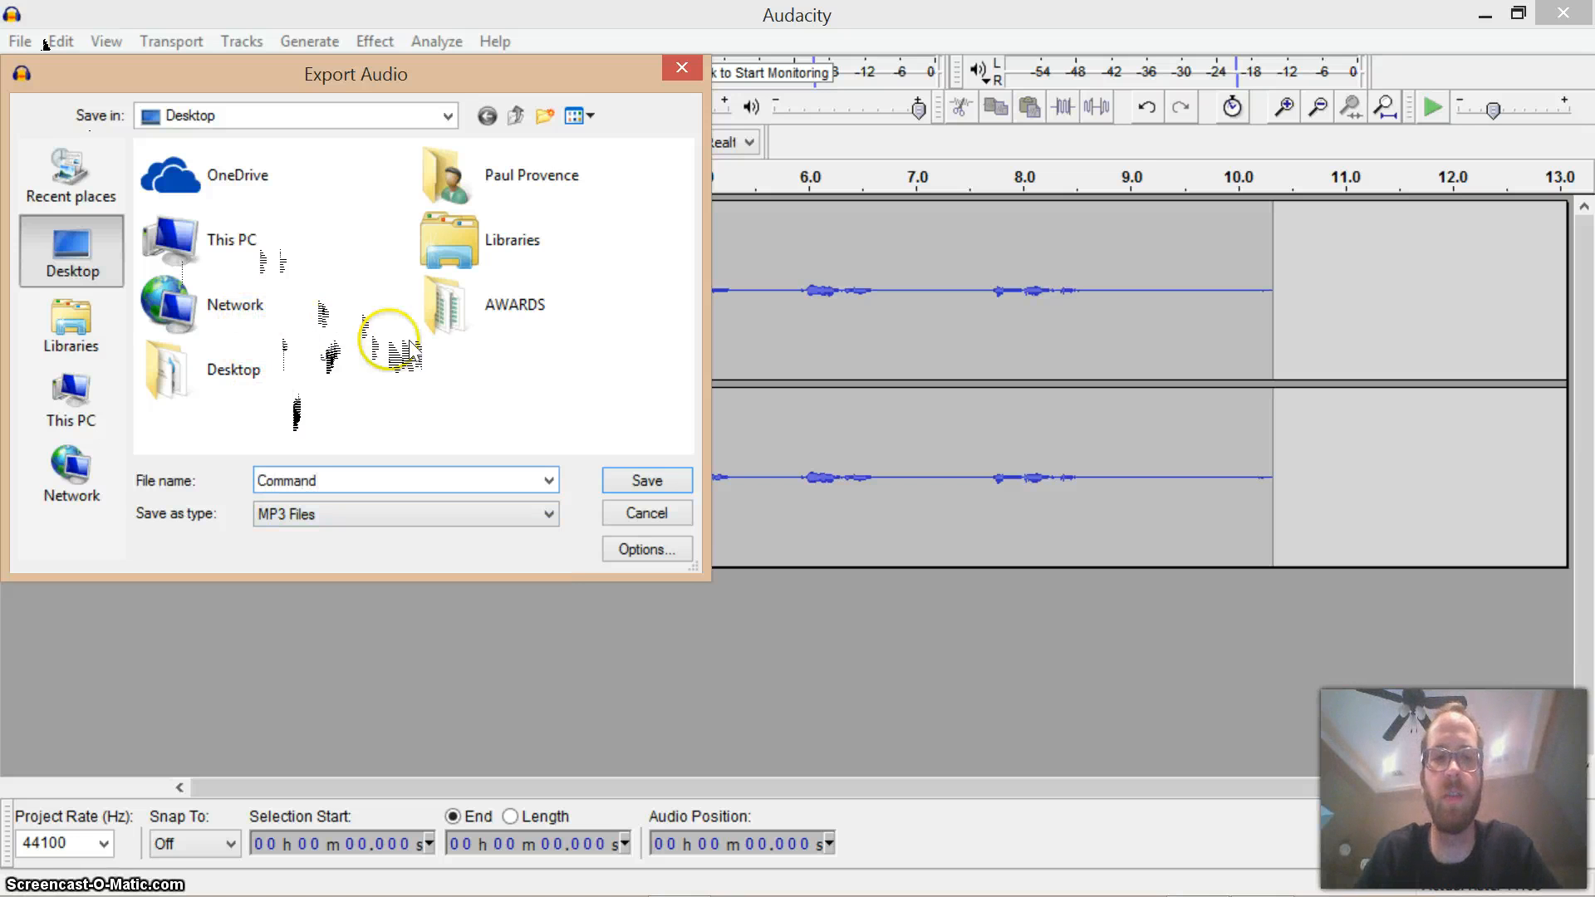
left_click(647, 513)
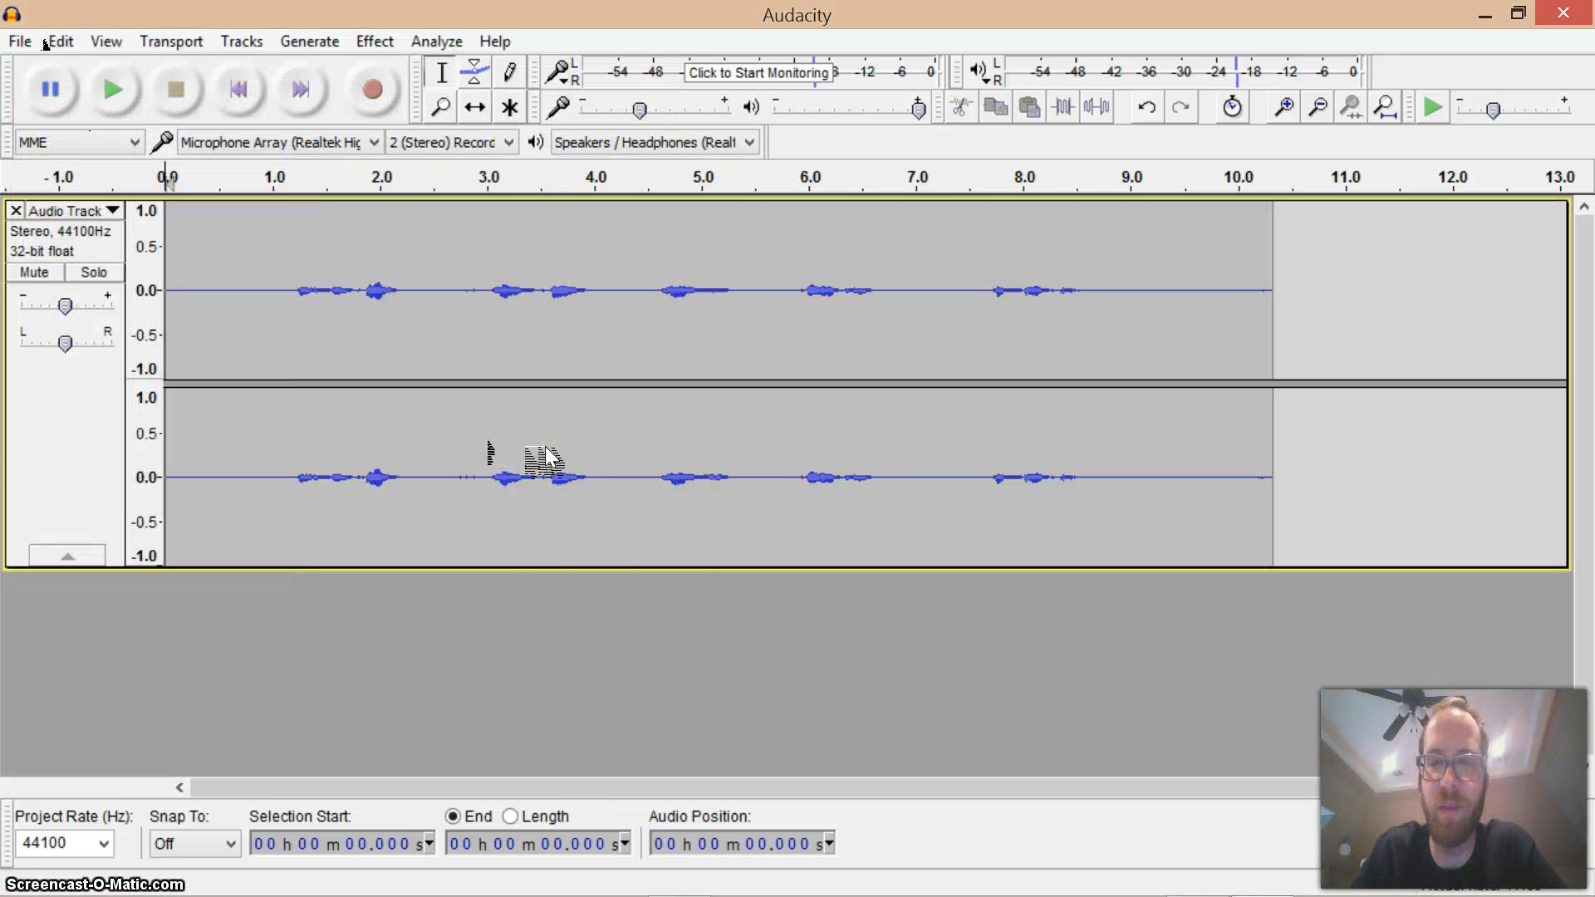
left_click(788, 670)
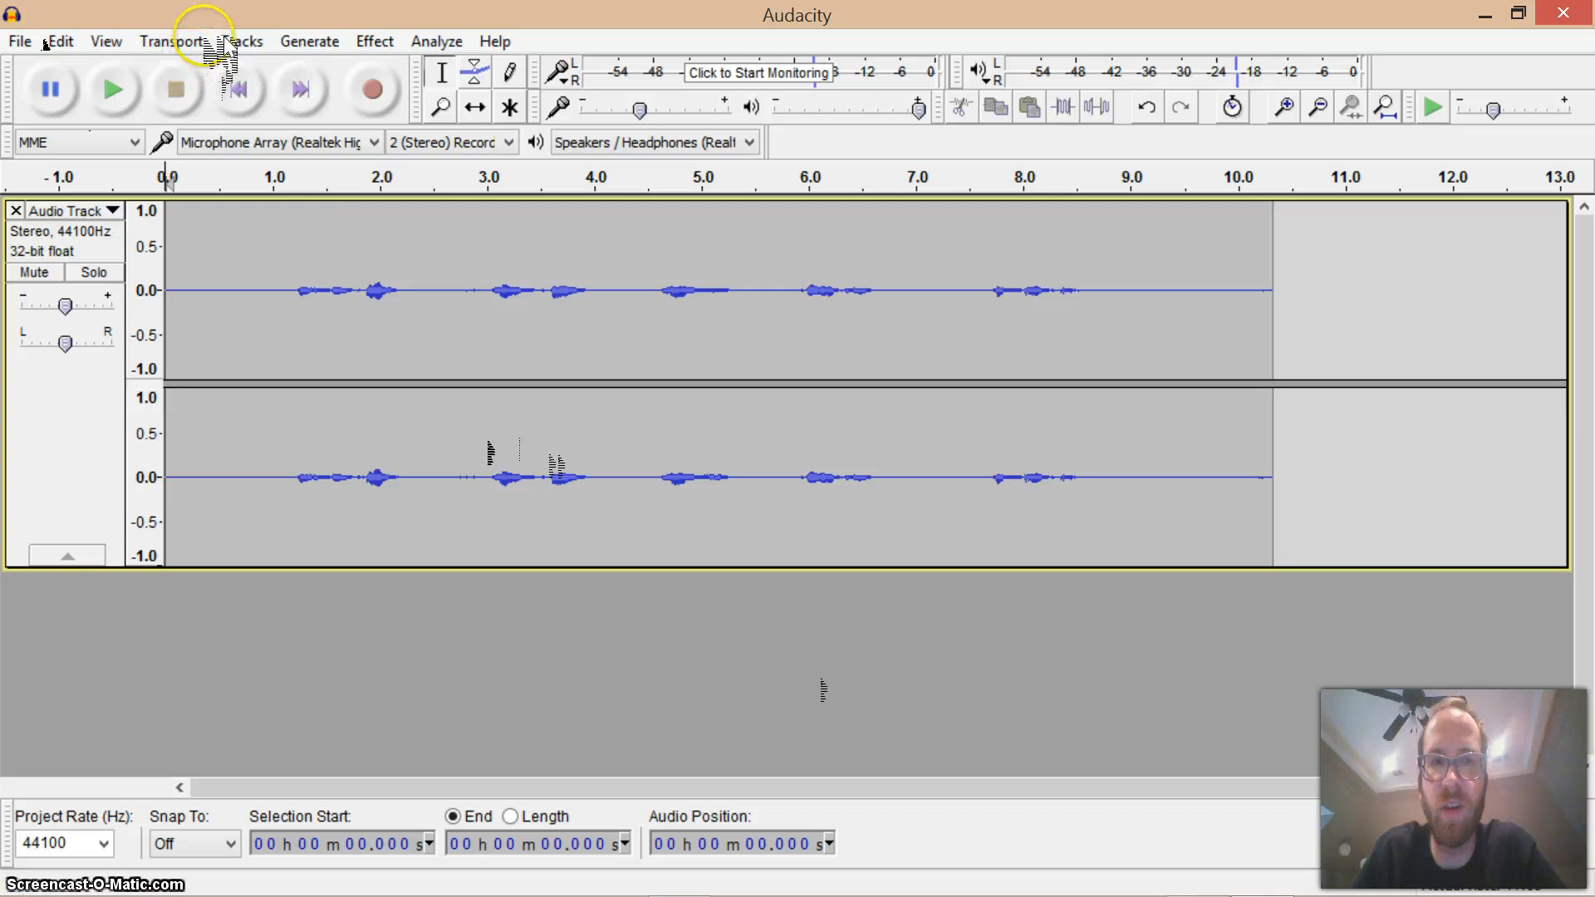
Generate 30 seconds of silence on a new track below the voice recording.
left_click(309, 41)
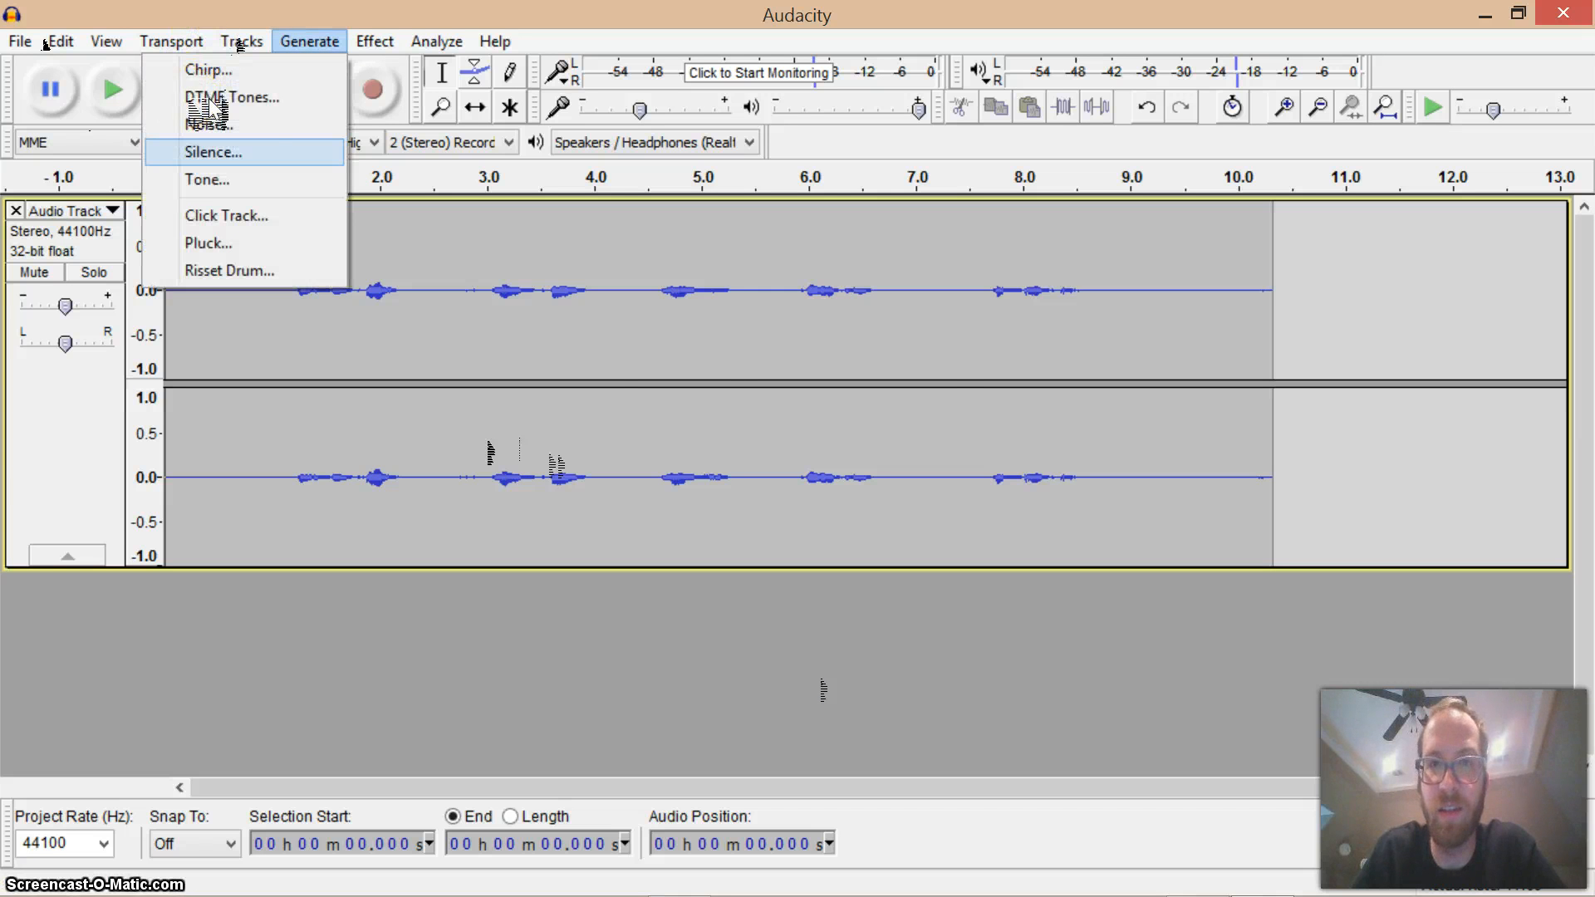
left_click(213, 151)
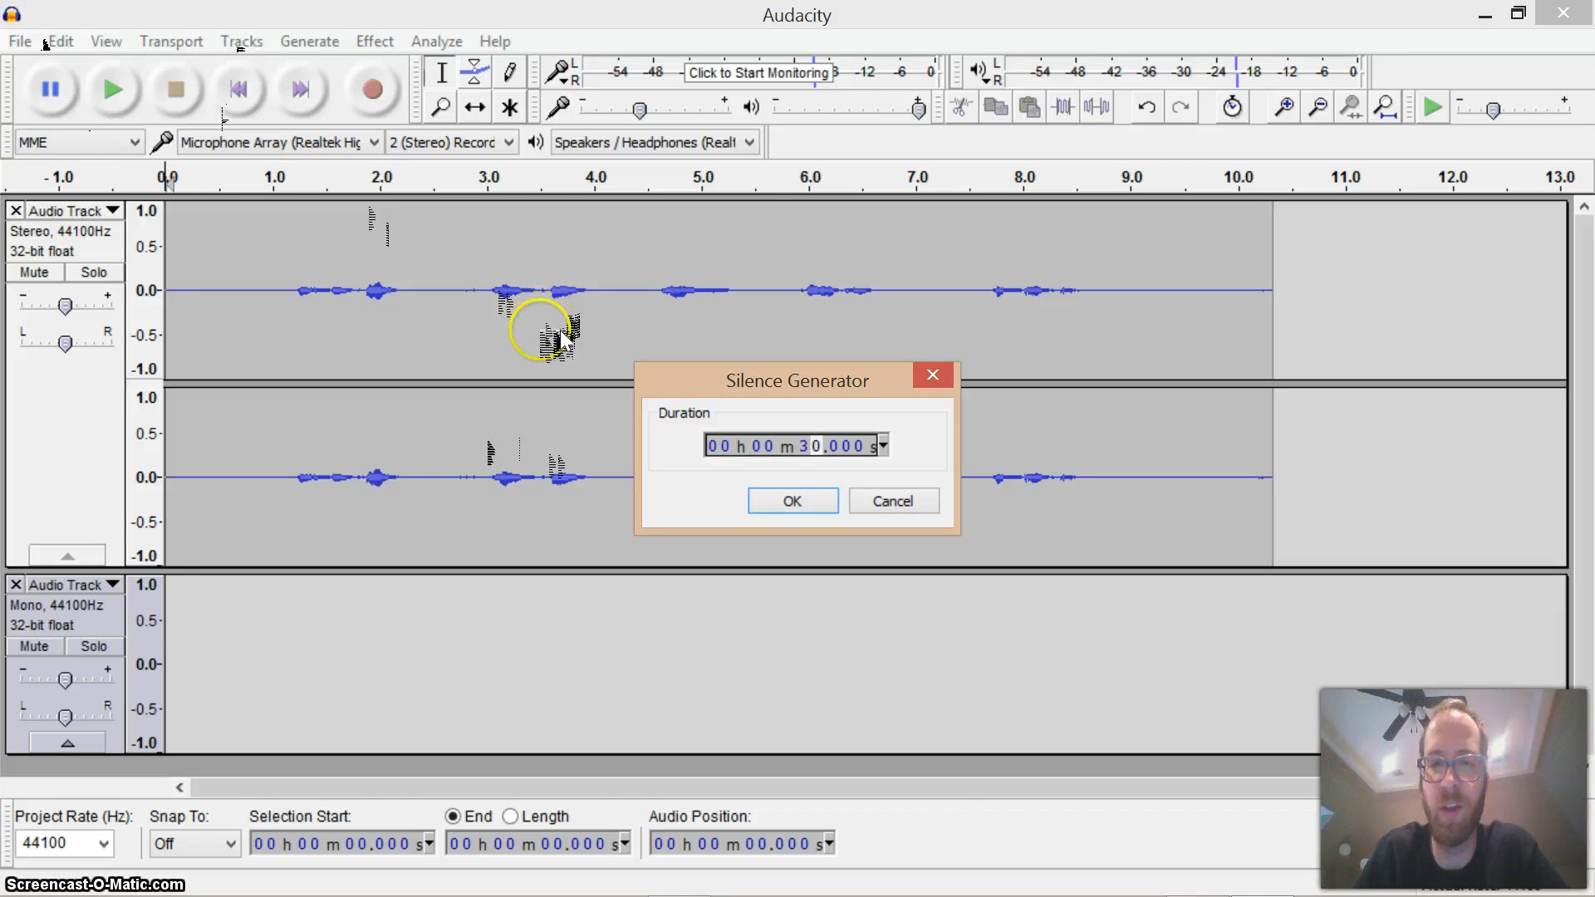
key("Return")
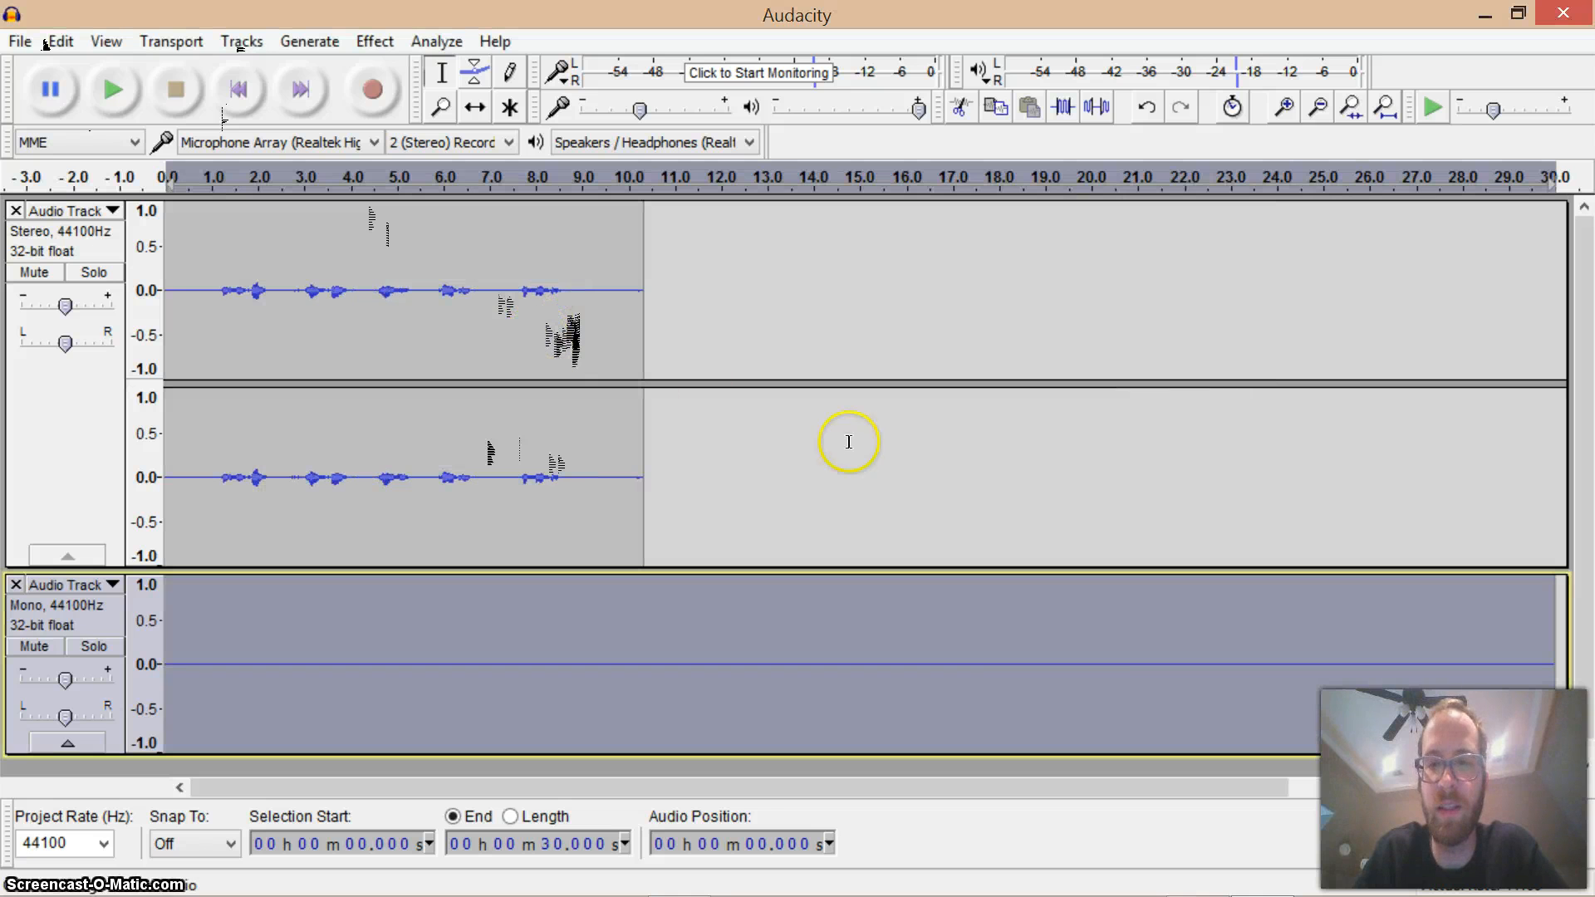
left_click(1130, 702)
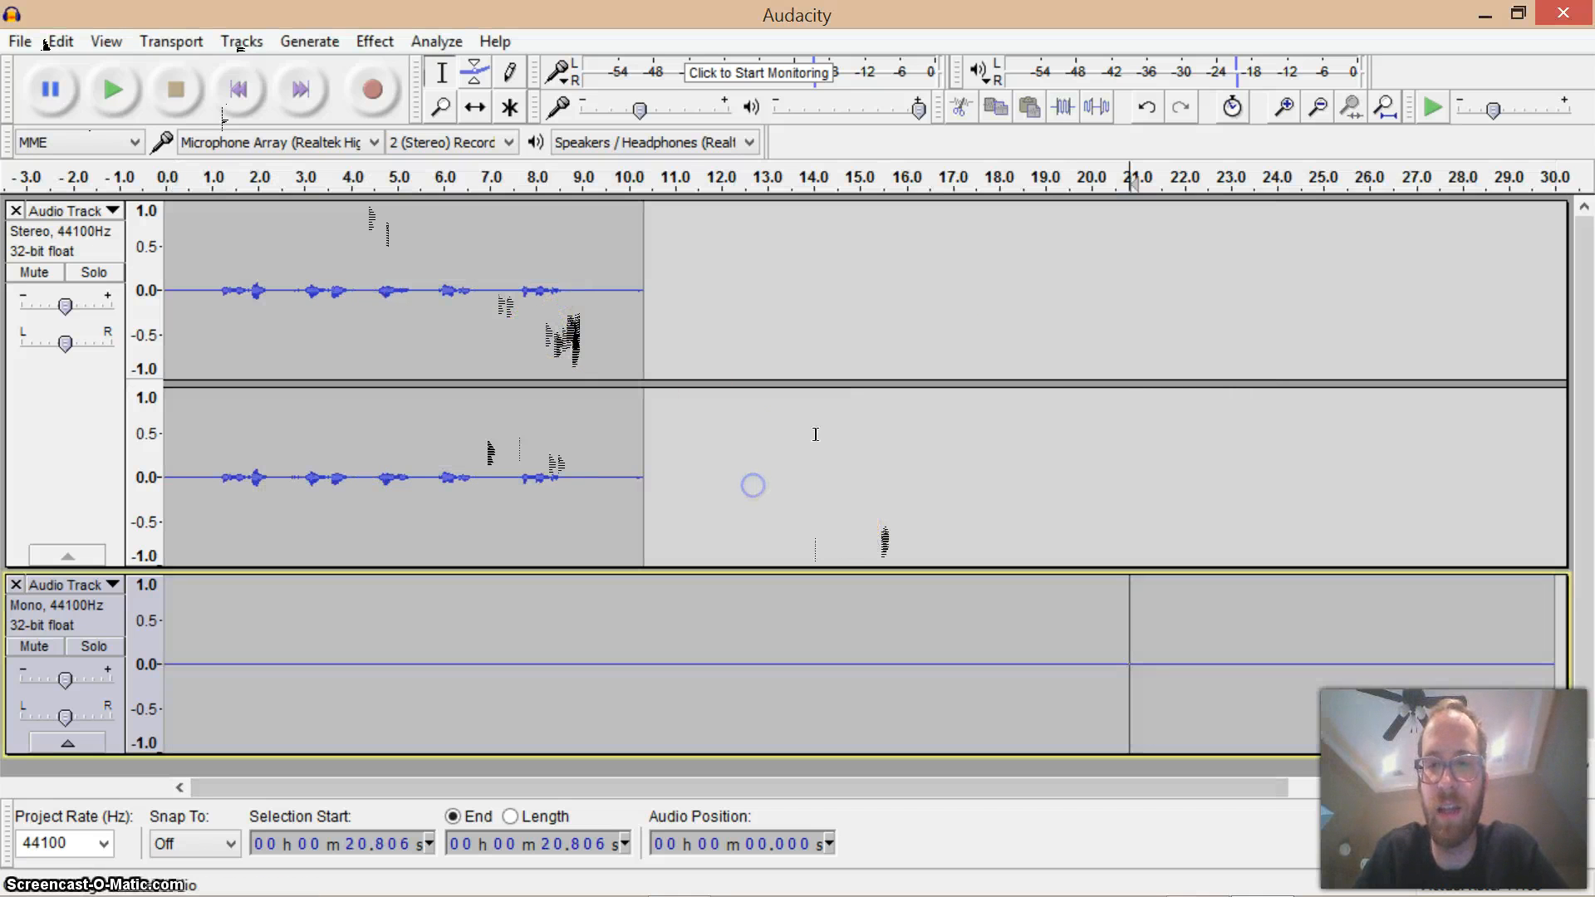
Copy the 30 seconds of silence and paste it into the stereo track just after the voice clip, at about 10.6 s.
scroll(1072, 349, "down", 1)
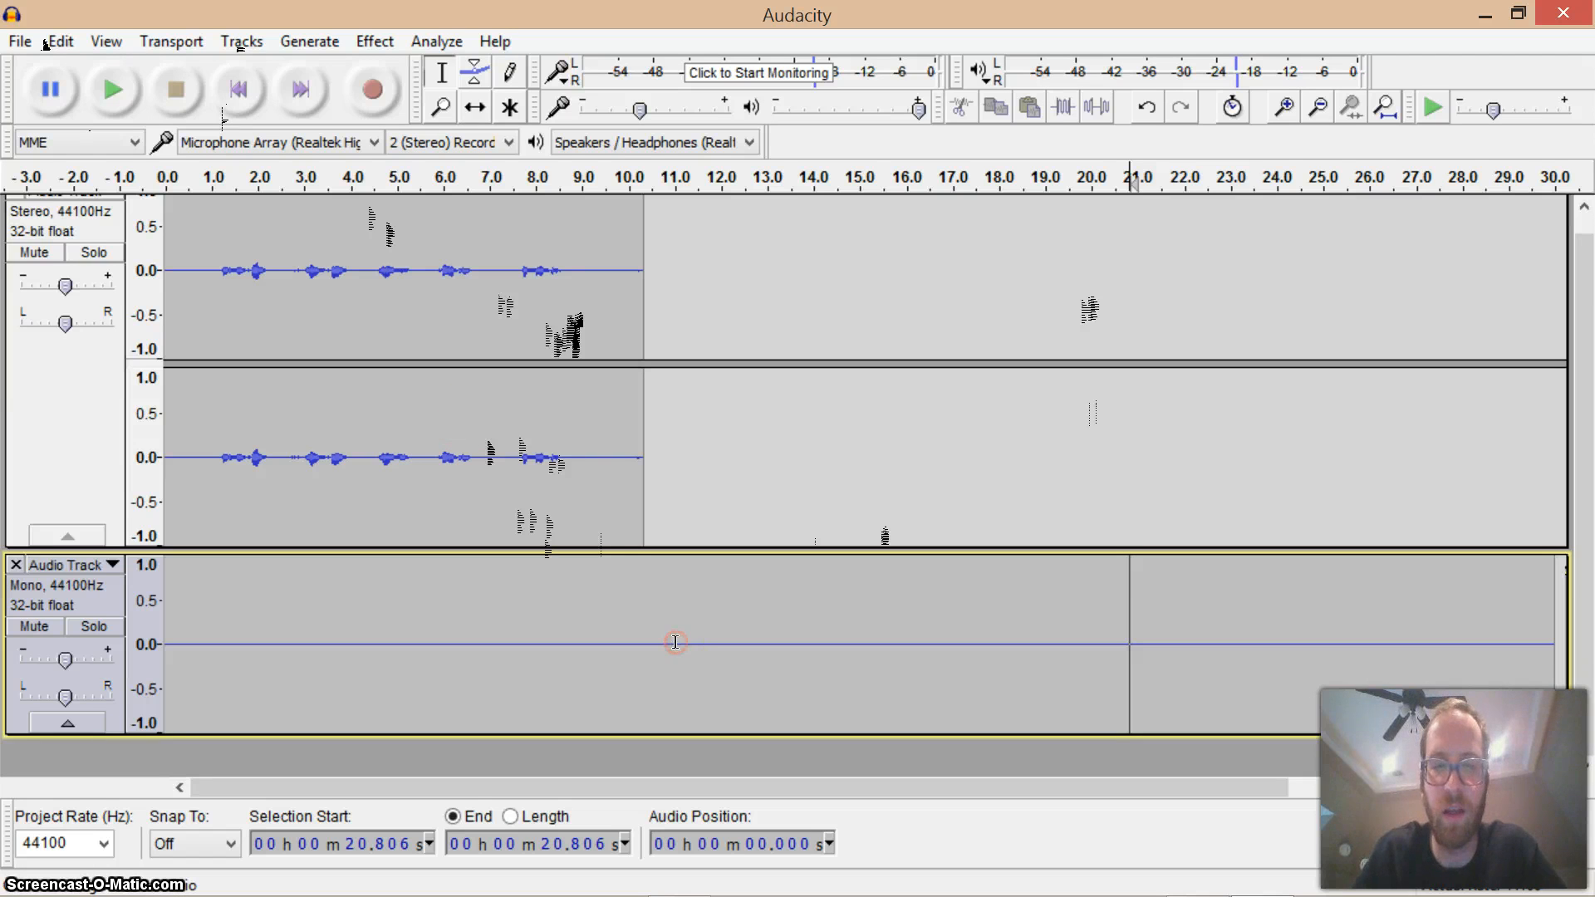
key("ctrl+a")
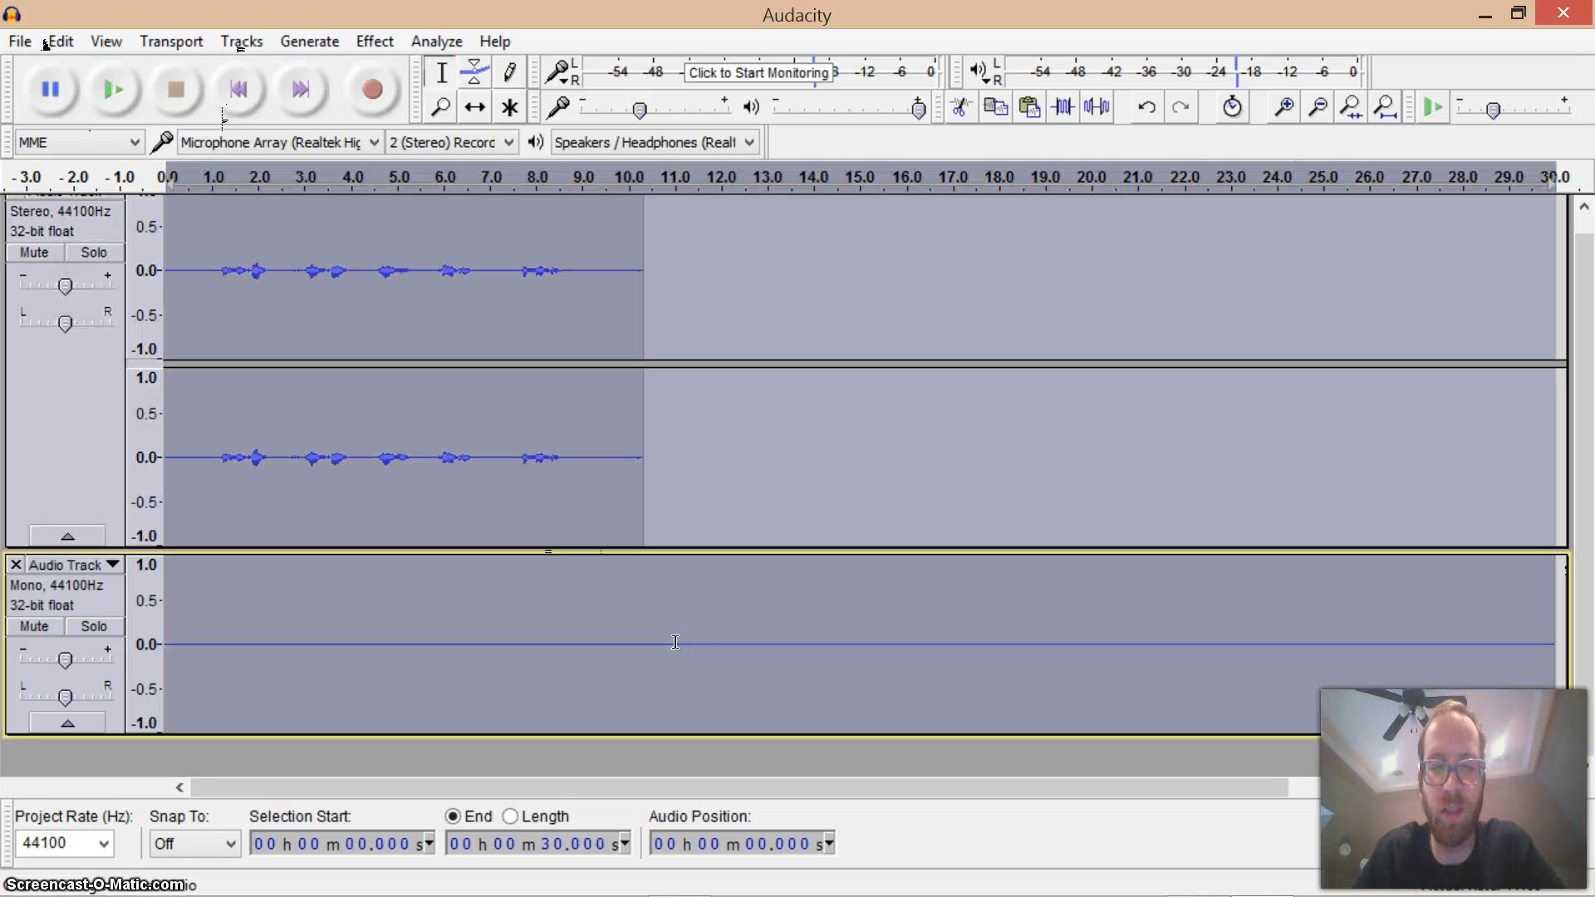
left_click(612, 592)
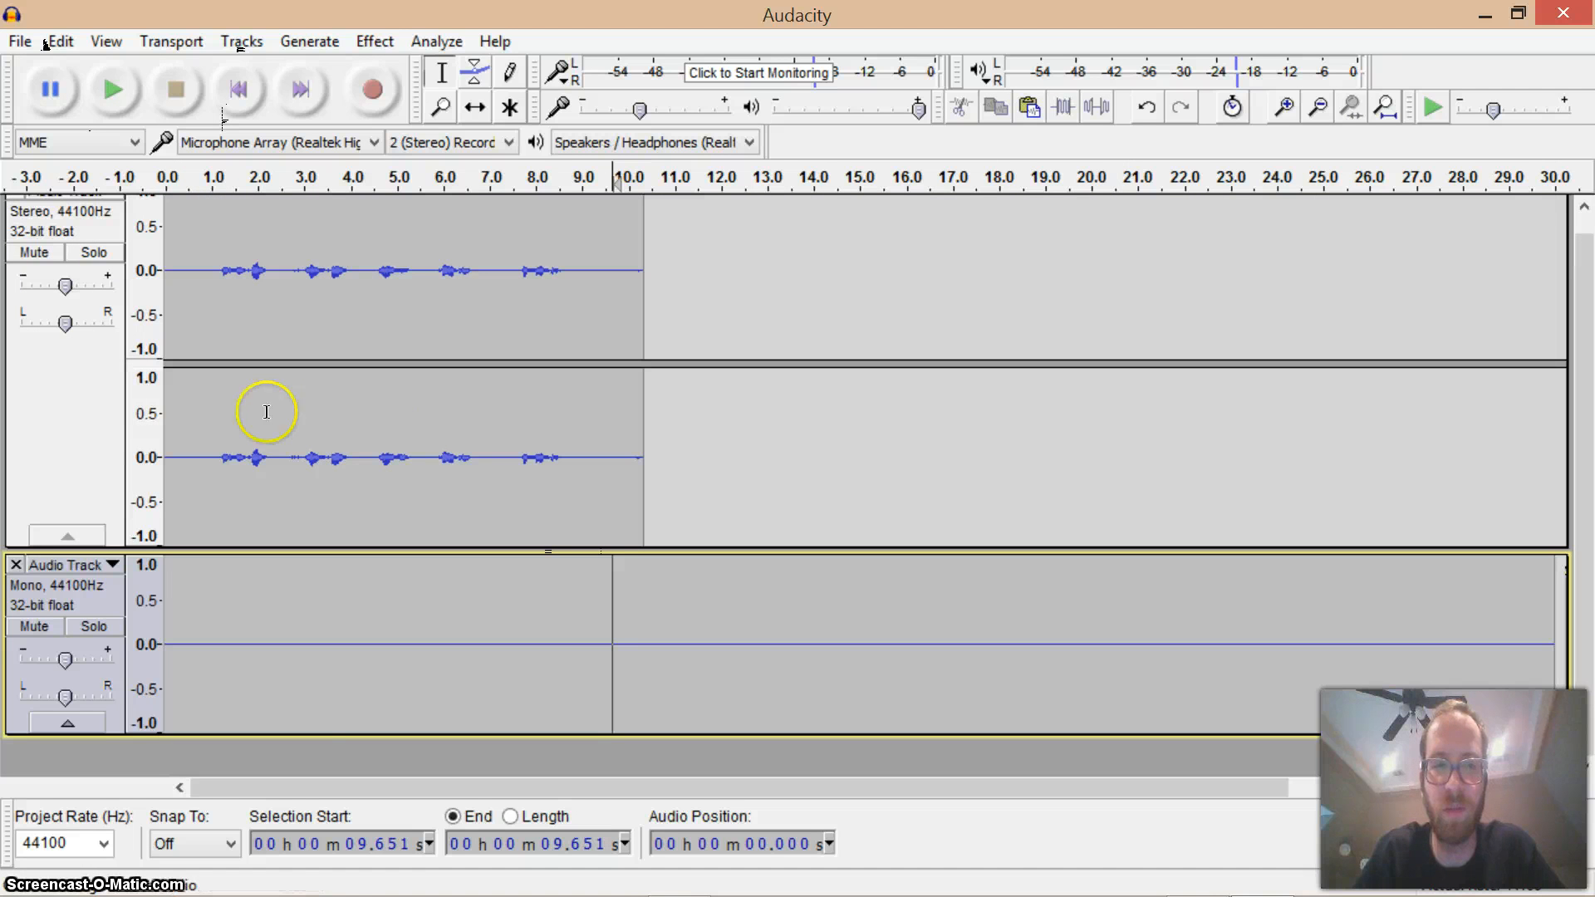
left_click(224, 410)
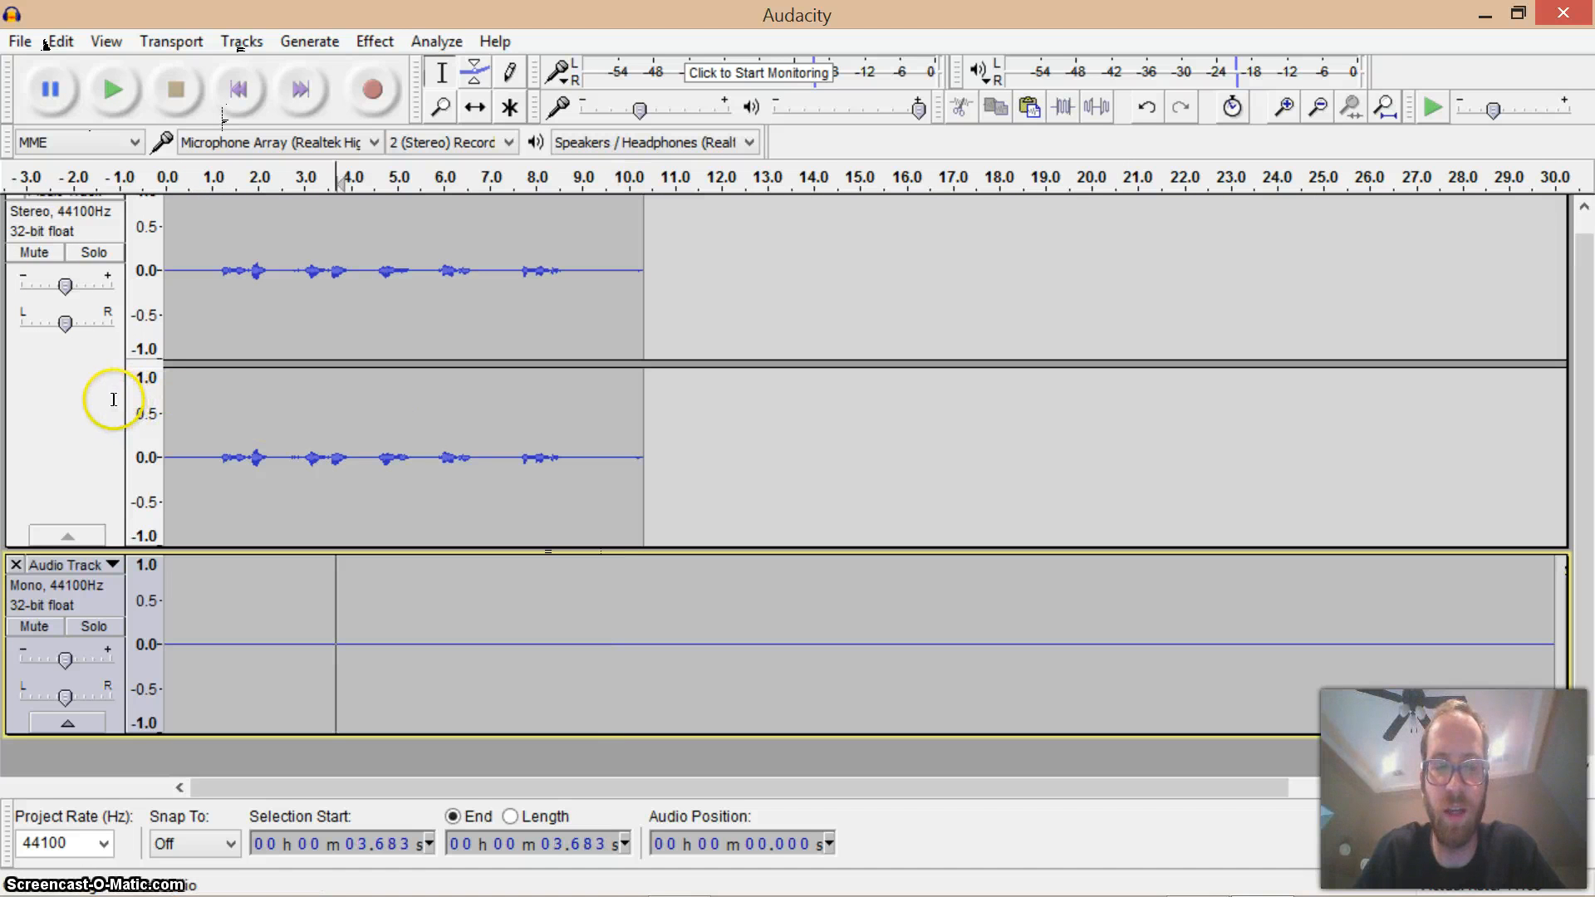
key("ctrl+a")
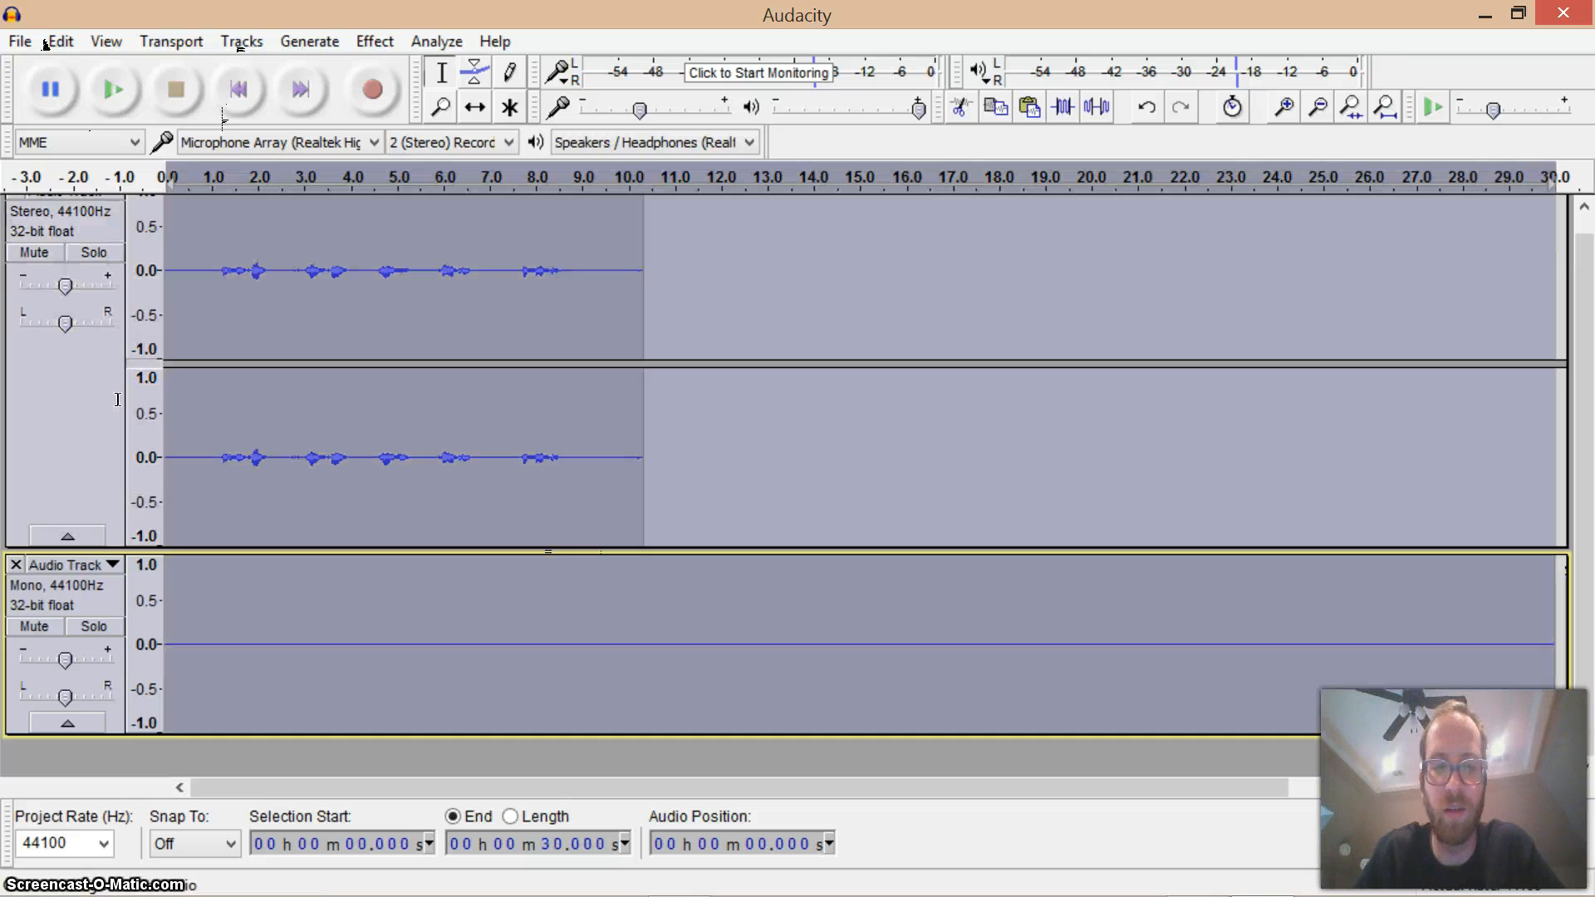
left_click(117, 399, "shift")
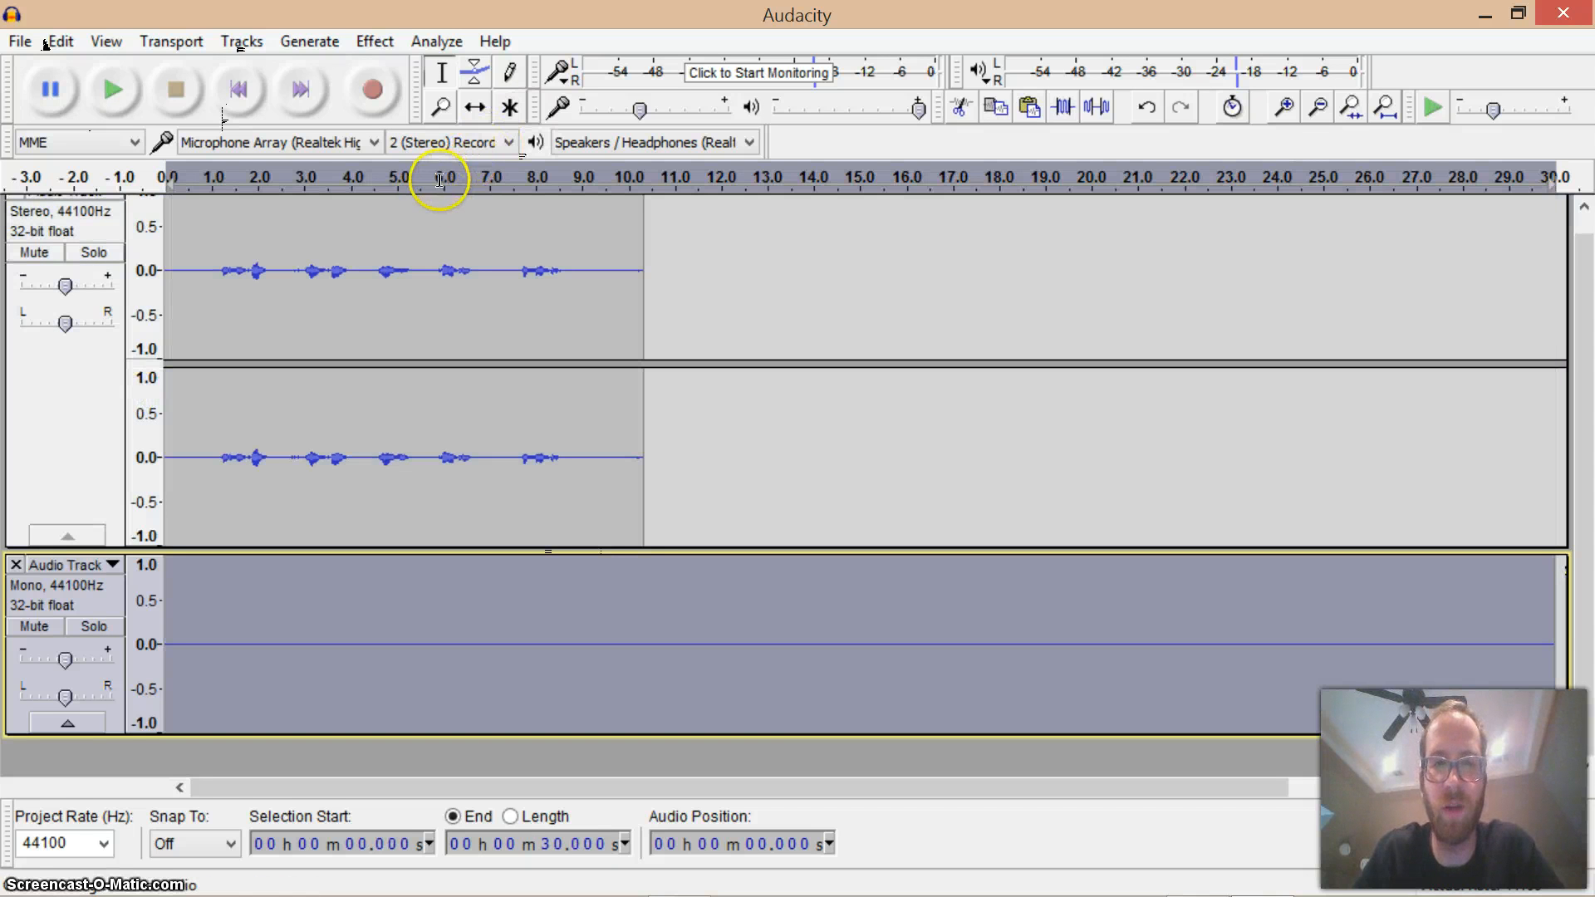
key("ctrl+v")
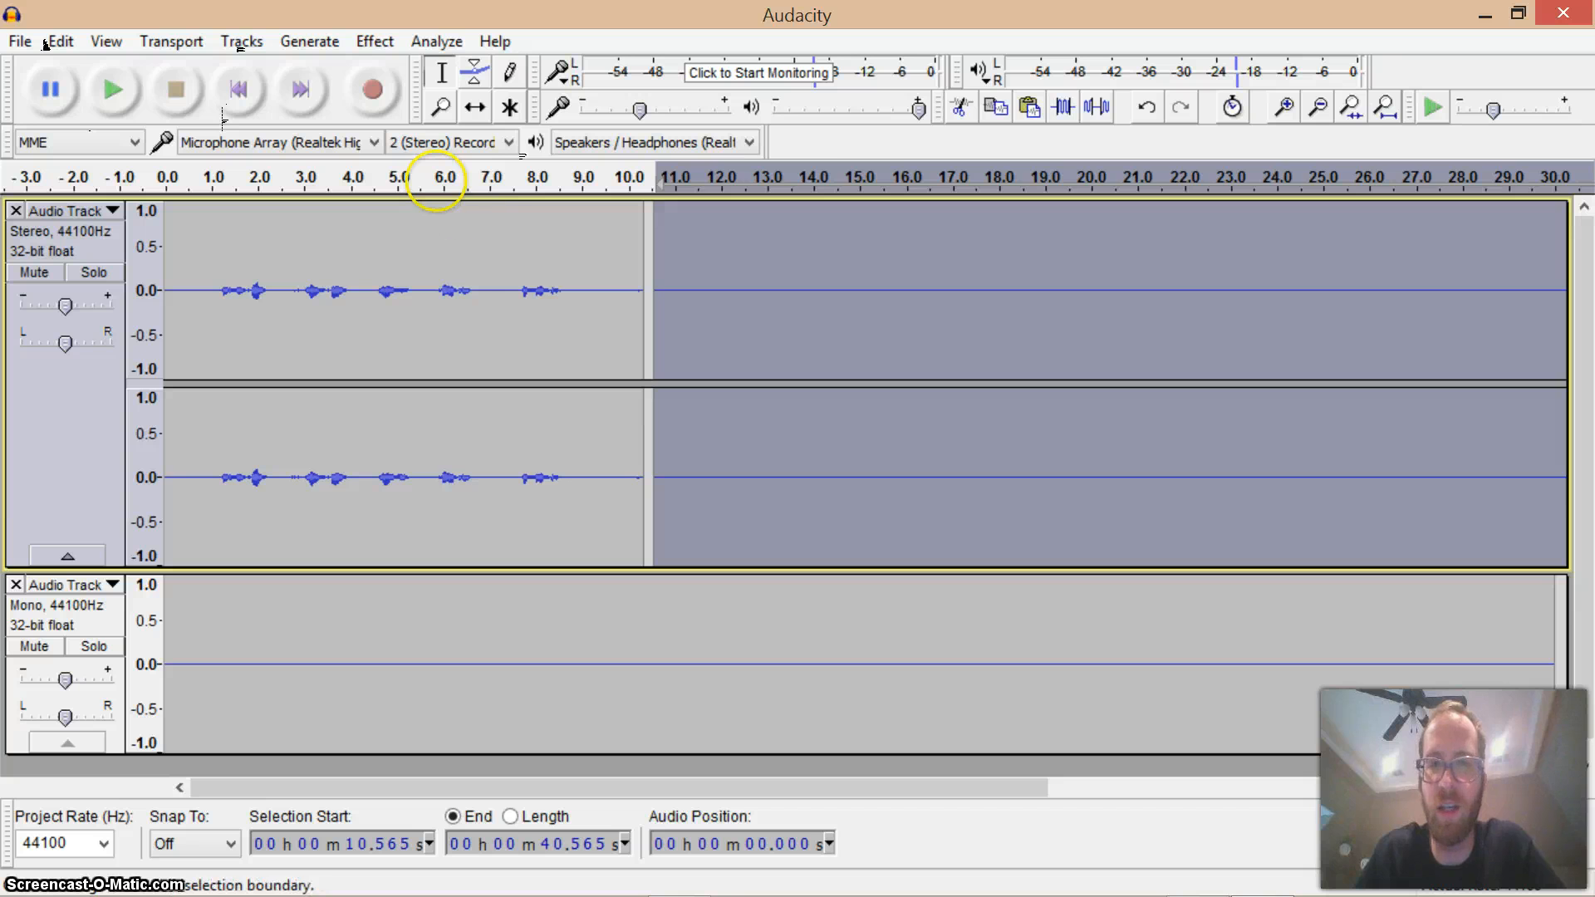
Copy the voice clip at the start of the stereo track and paste it just after the silence, at about 40.8 s.
left_click(737, 338)
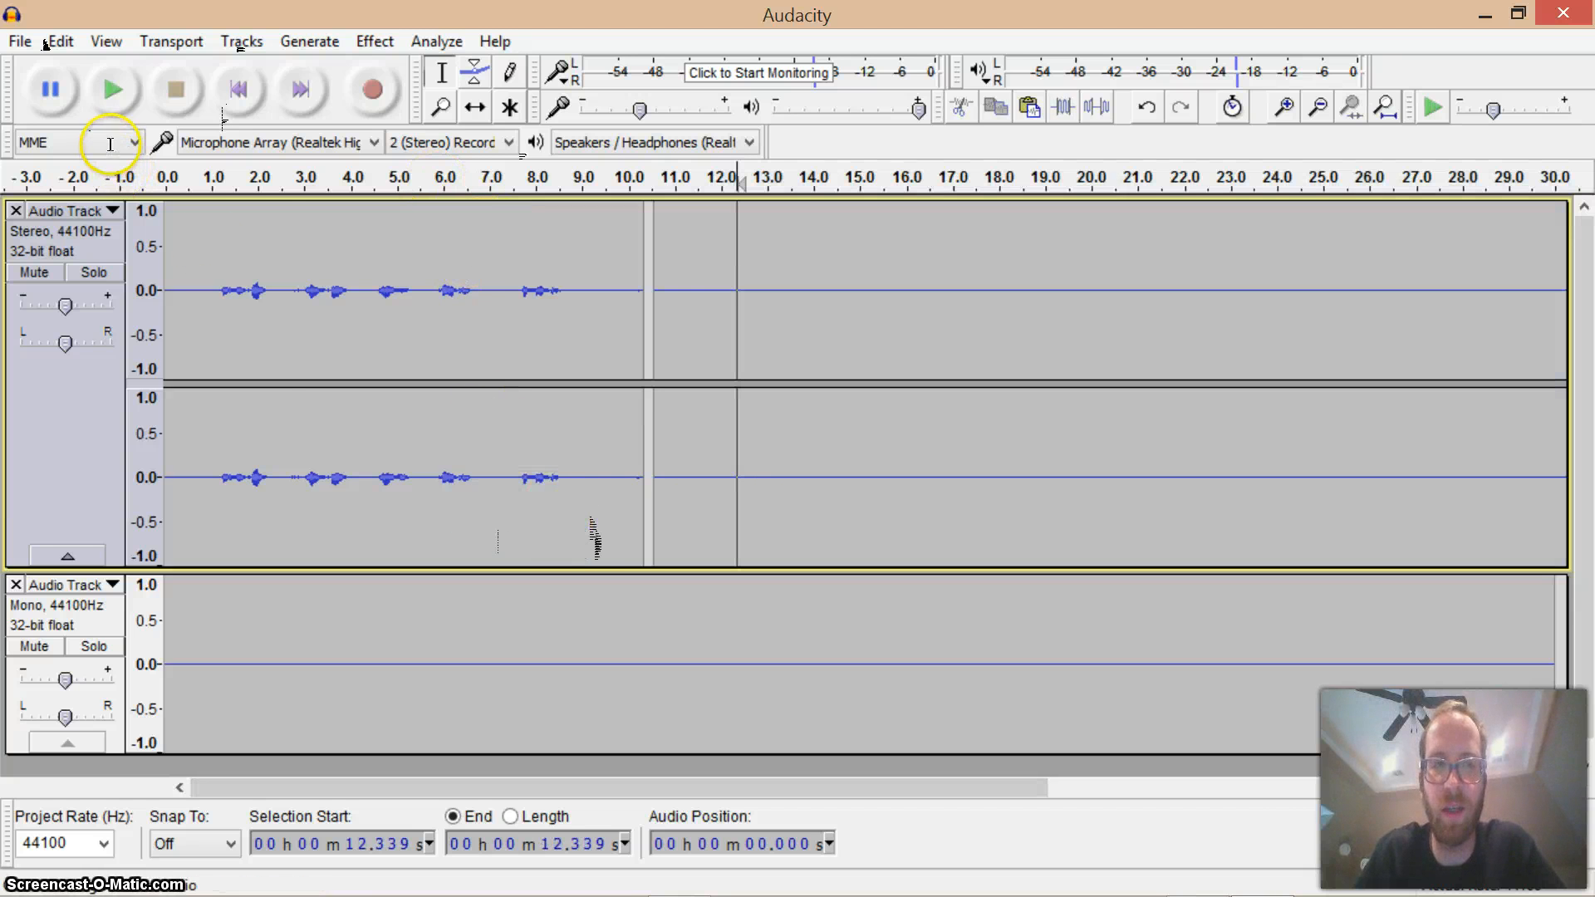
left_click_drag(166, 200, 644, 199)
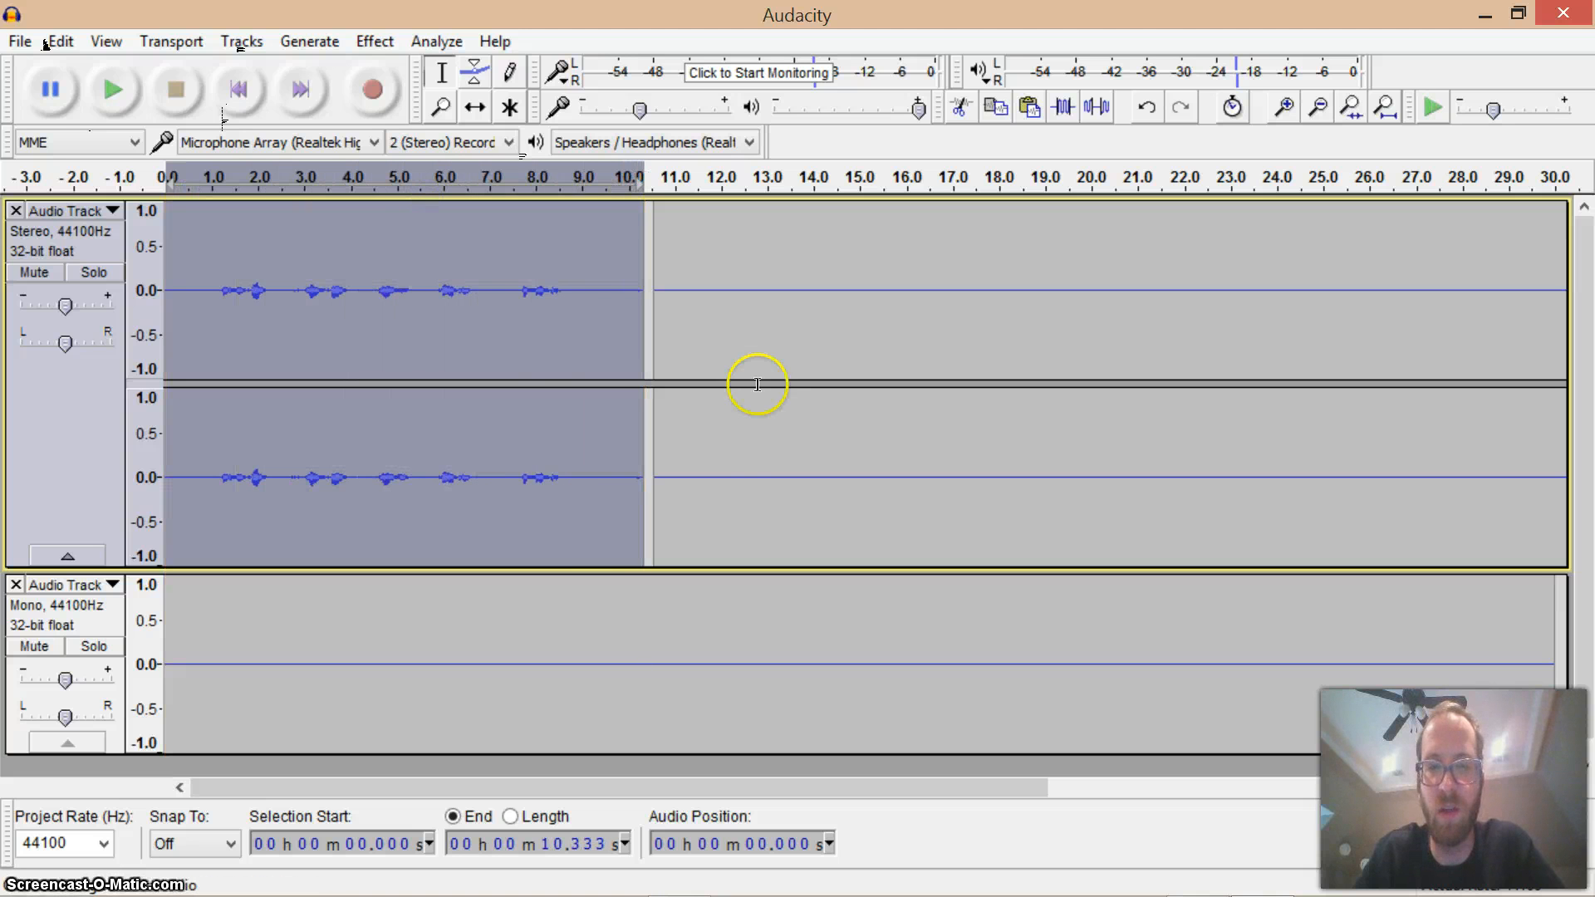
scroll(702, 530, "right", 3)
scroll(813, 528, "right", 6)
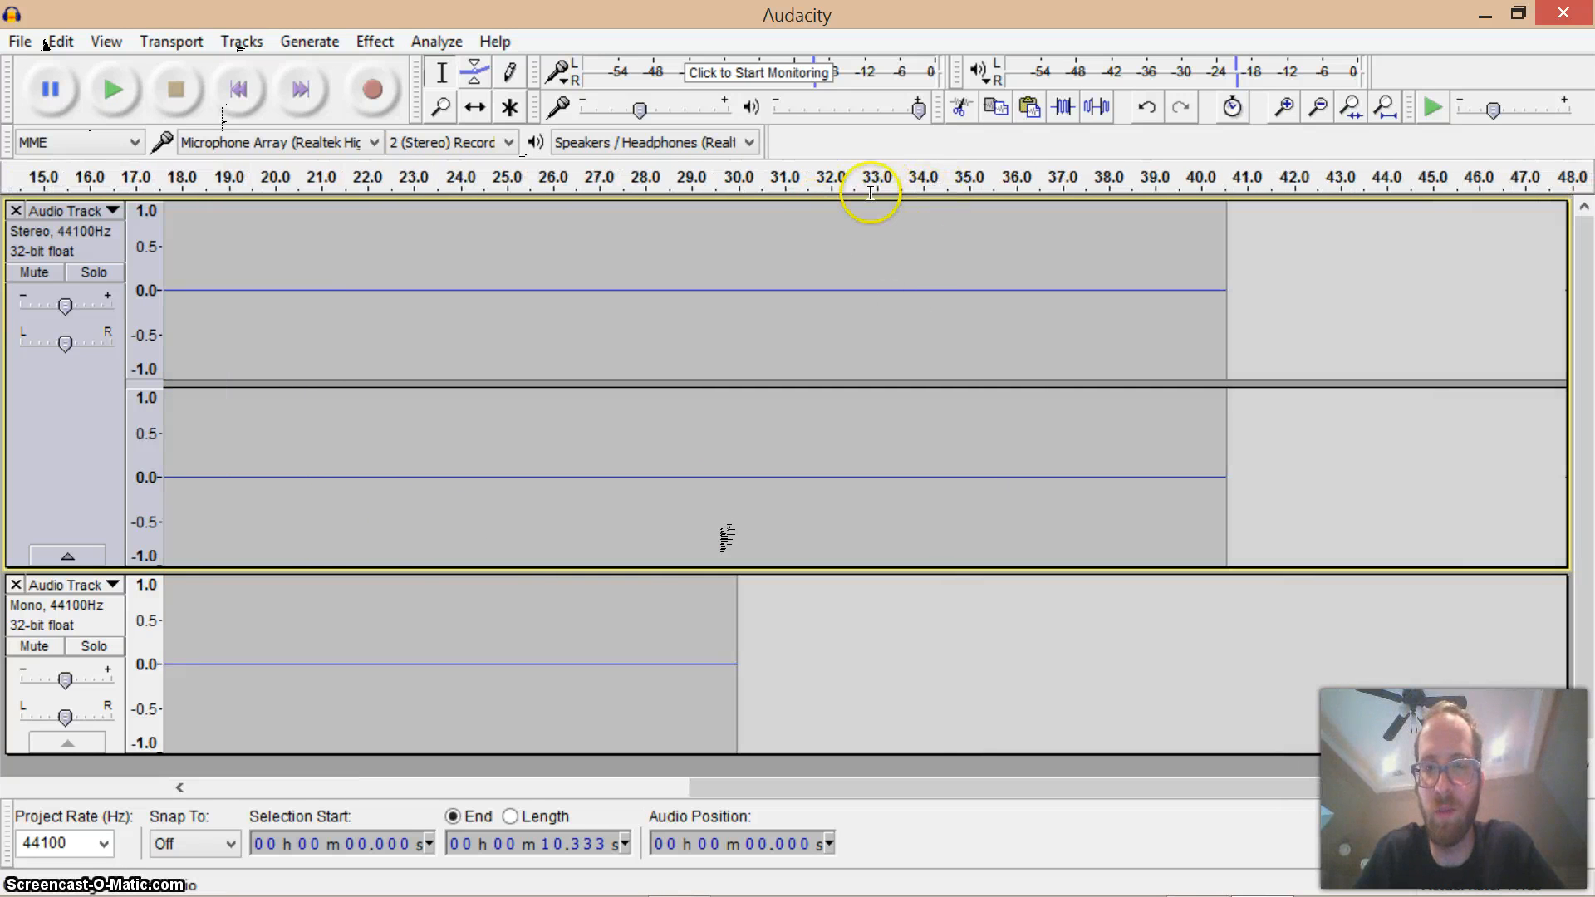
left_click_drag(825, 193, 1236, 178)
key("ctrl+v")
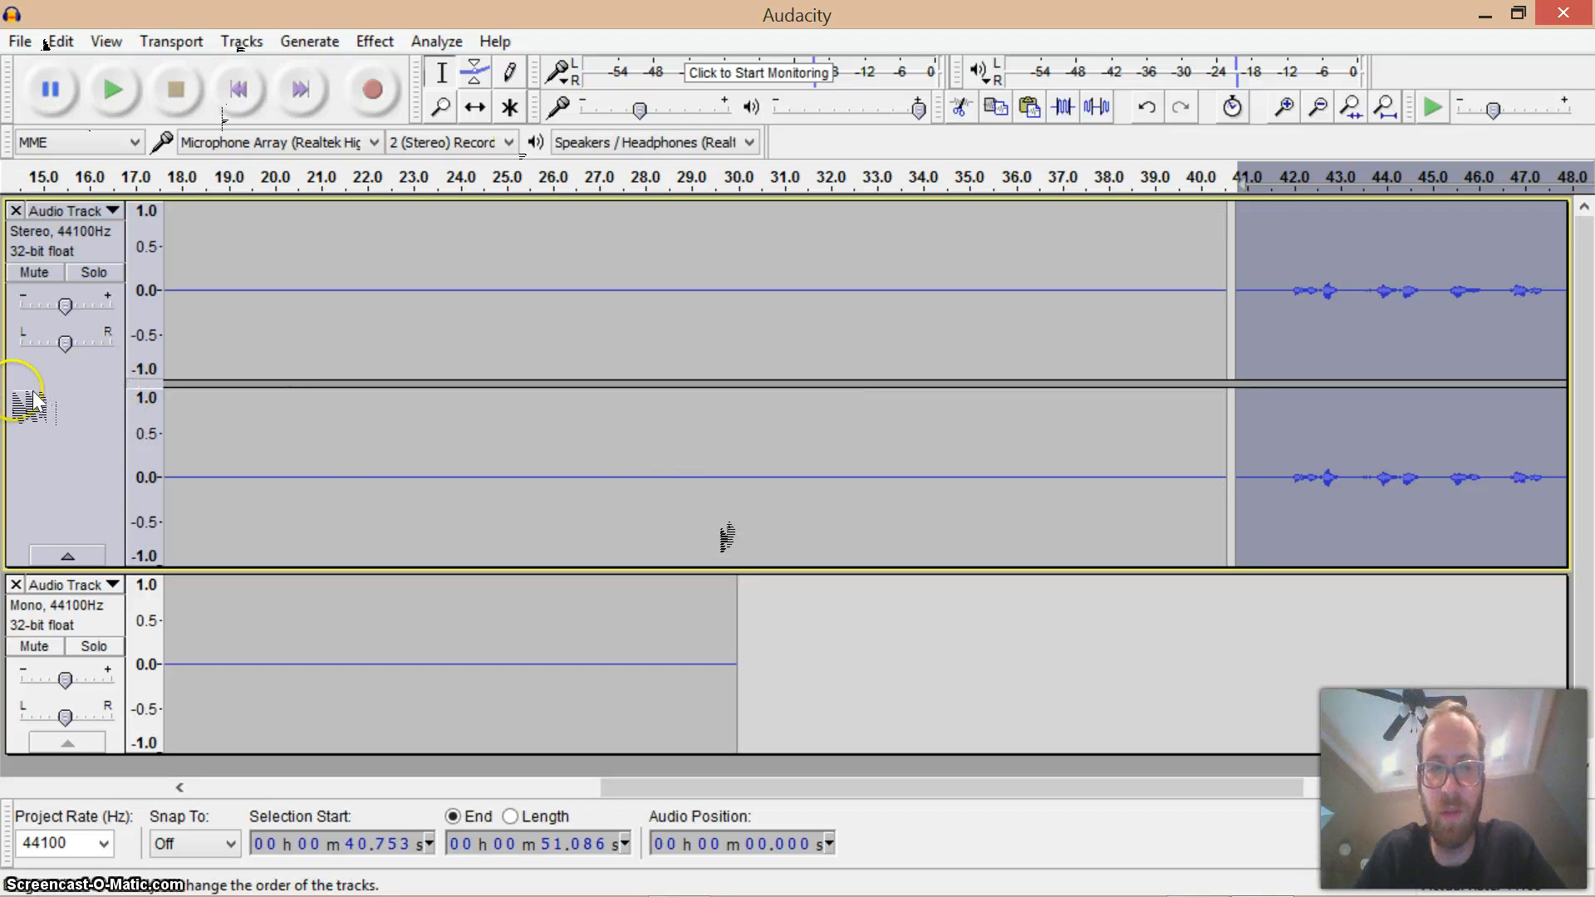
Delete the separate mono track that holds the generated silence.
left_click(16, 585)
scroll(145, 548, "left", 10)
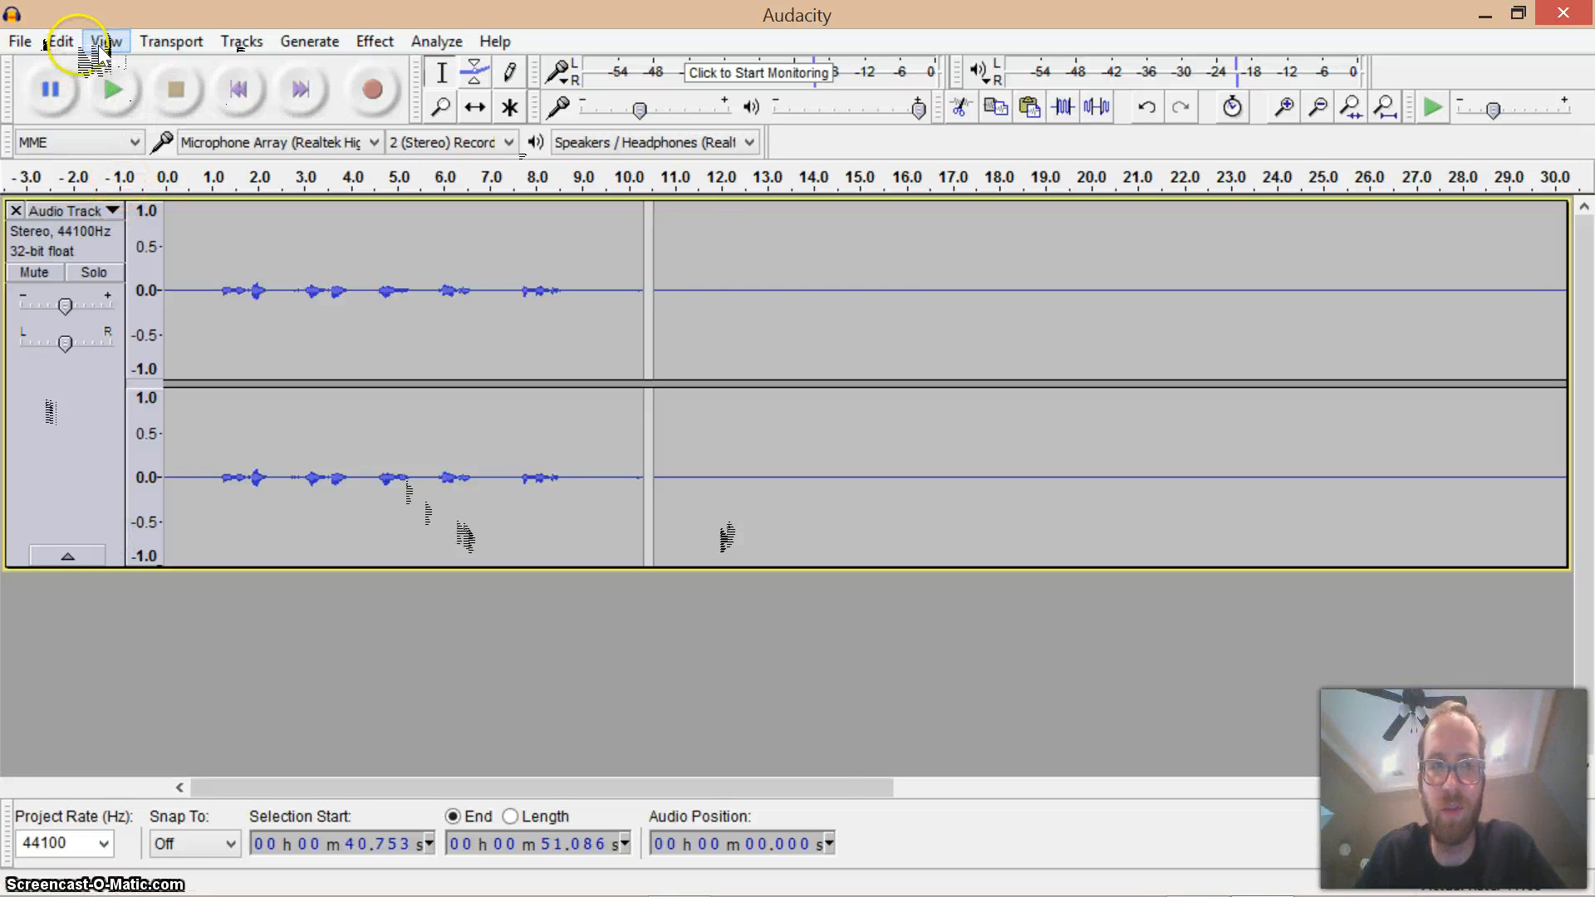
Play part of the second voice clip after the silence to check it, and stop playback.
left_click(106, 82)
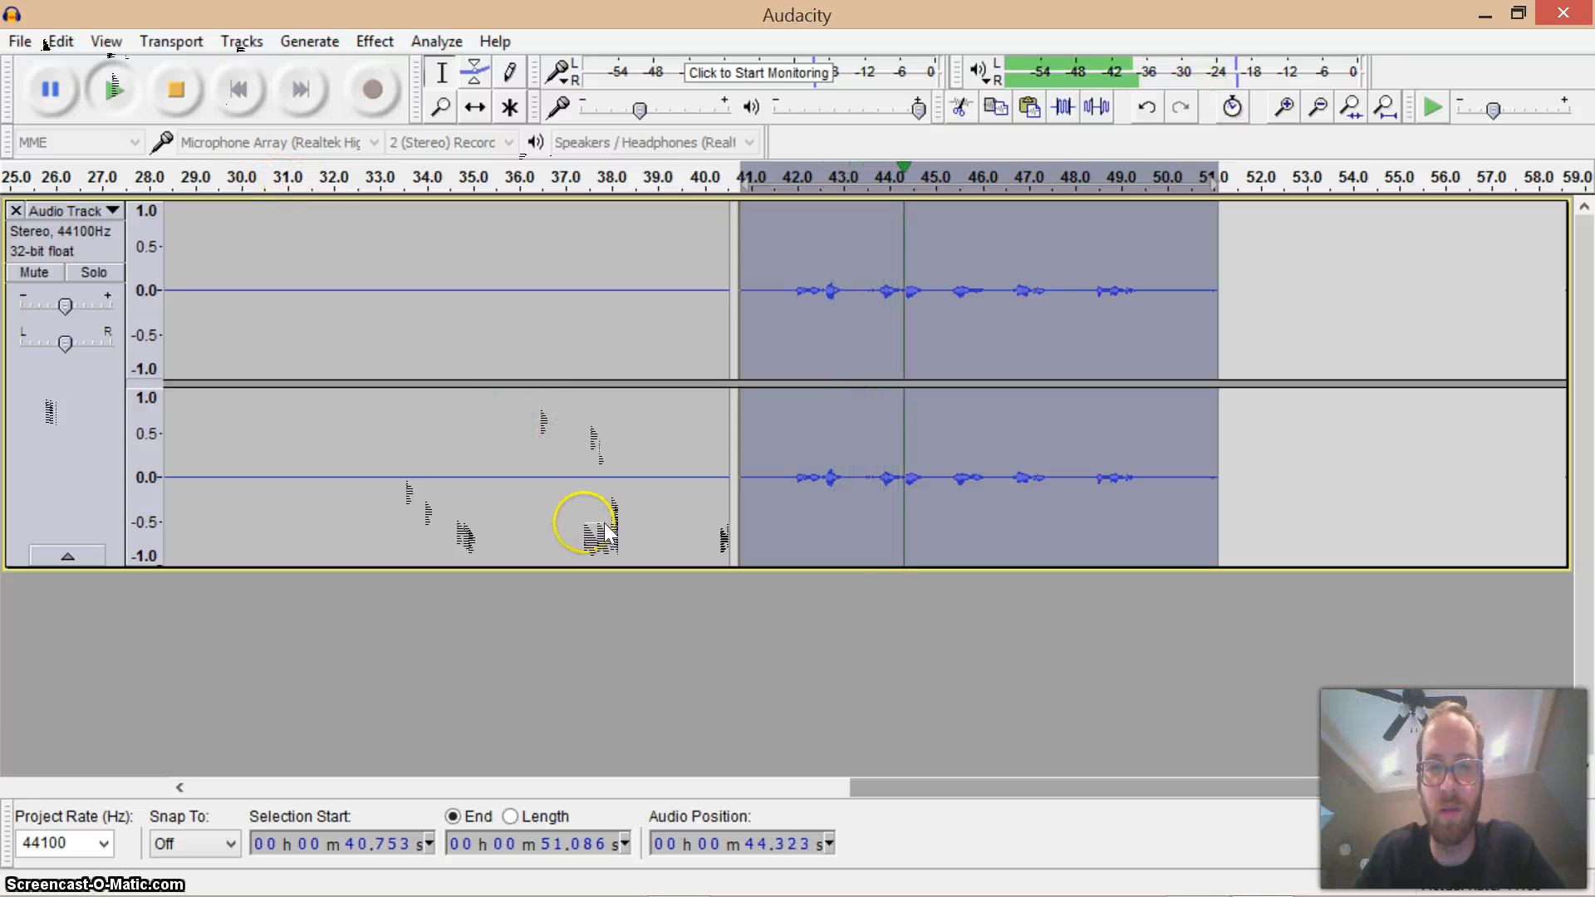
left_click(573, 523)
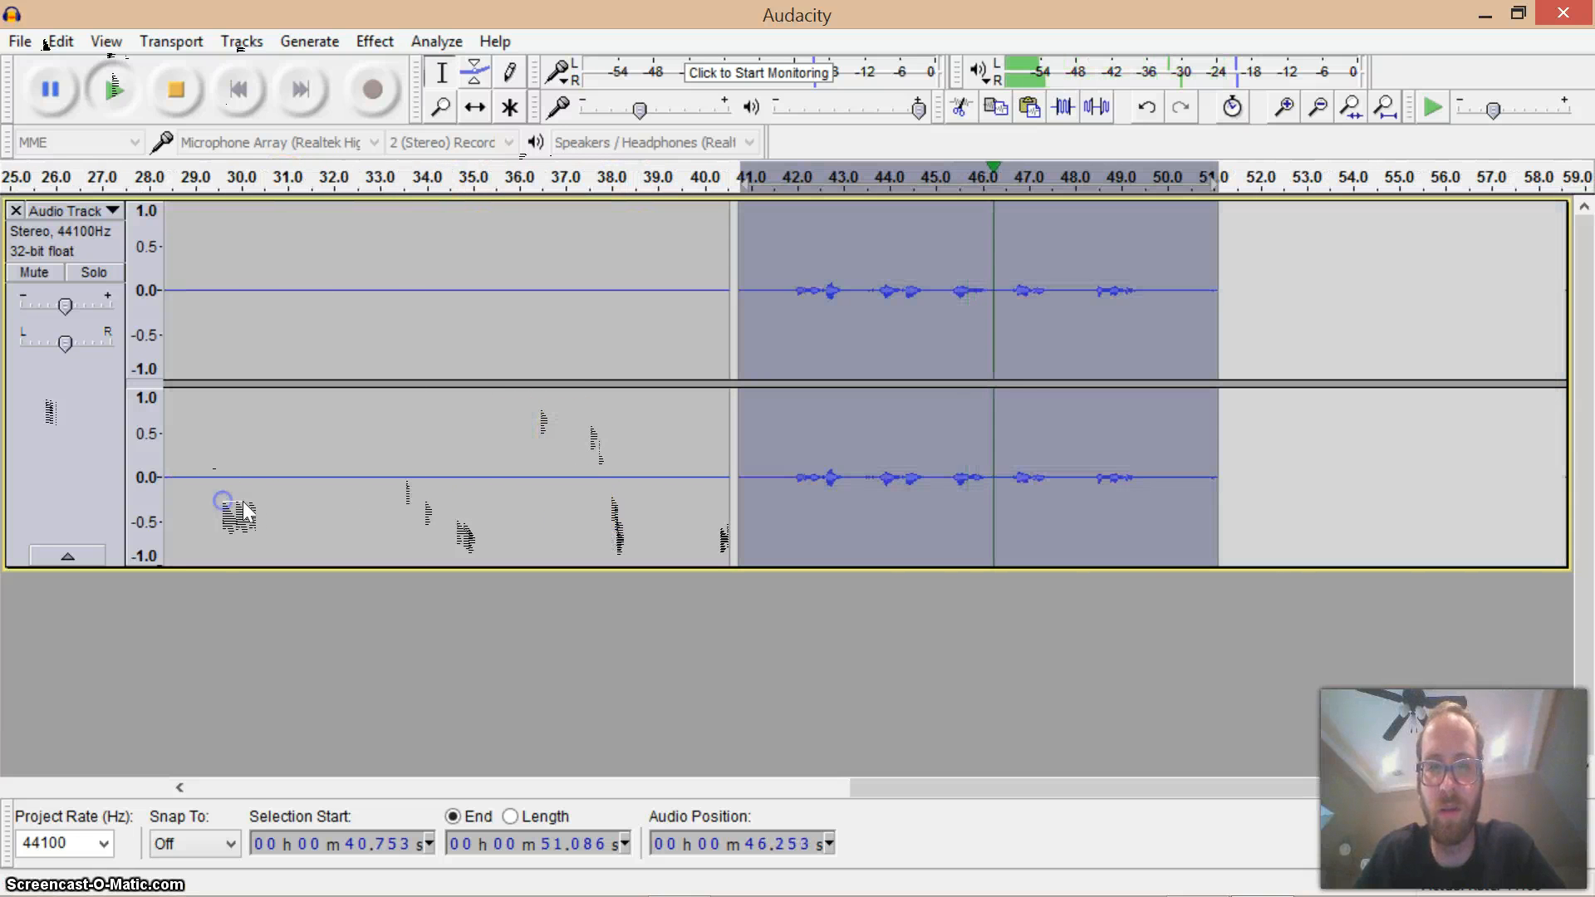
left_click(185, 92)
left_click(176, 89)
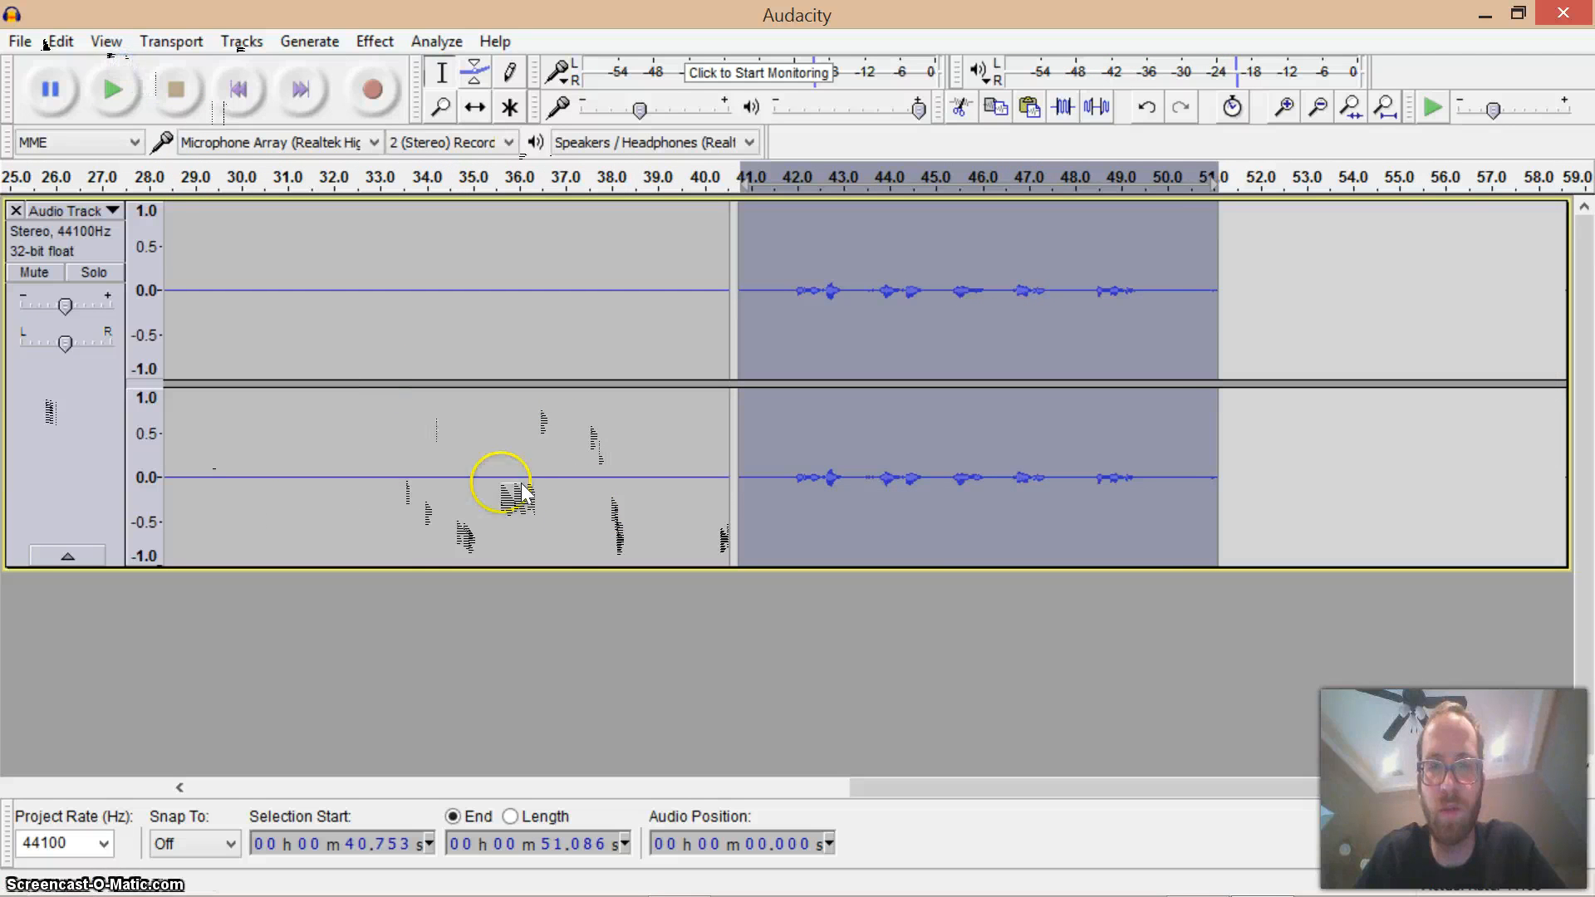
Play the stereo track from its beginning to check the voice clip followed by the silence.
scroll(611, 523, "left", 10)
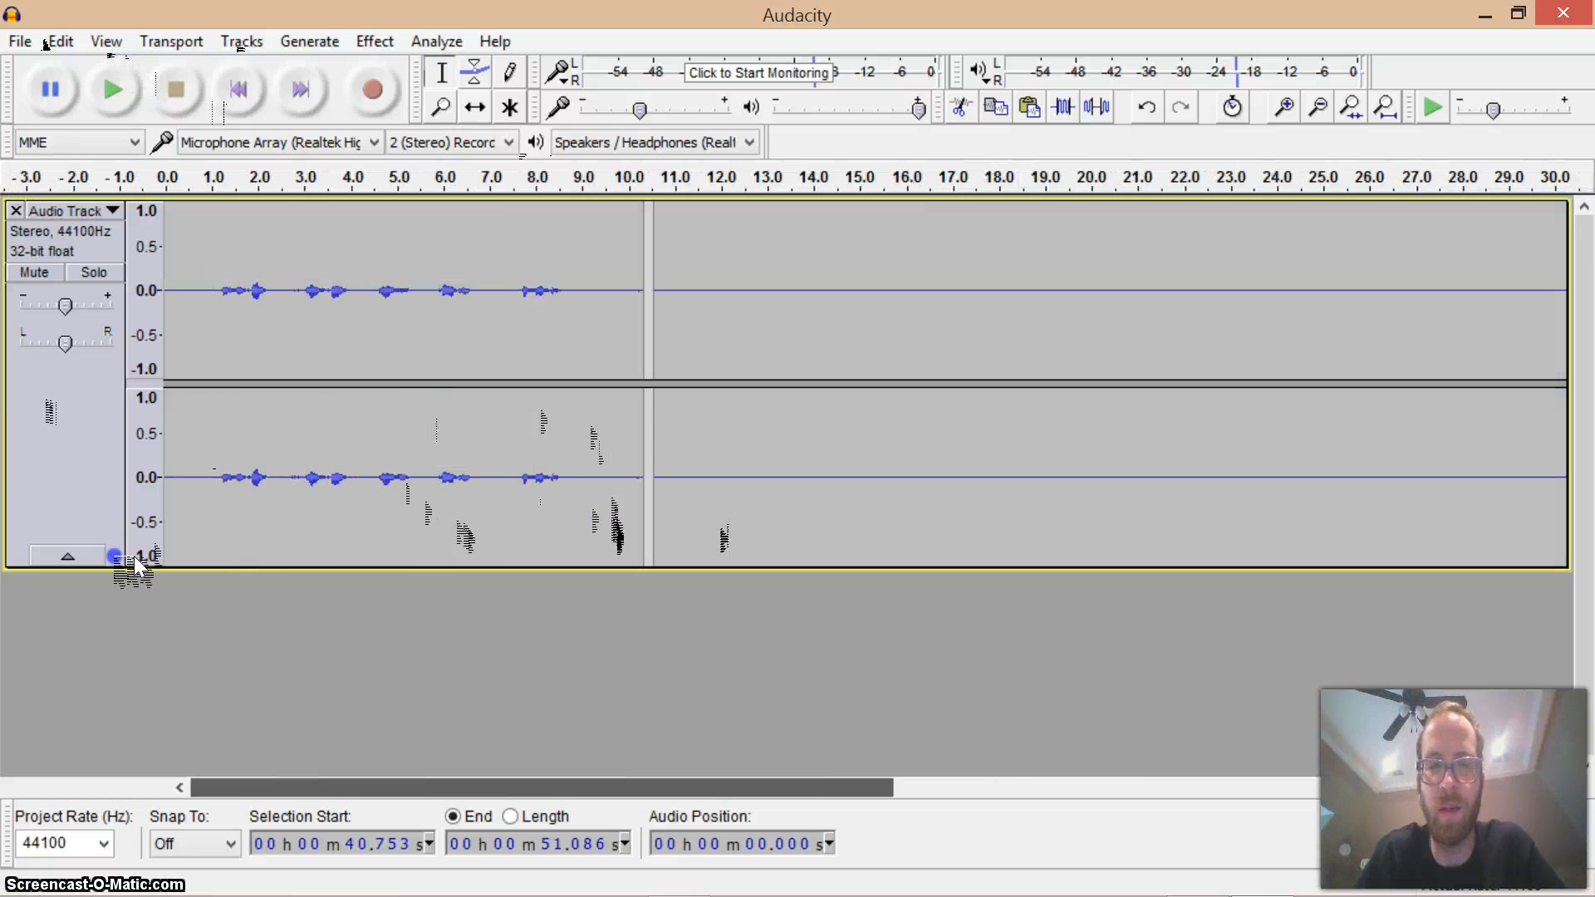
left_click(83, 197)
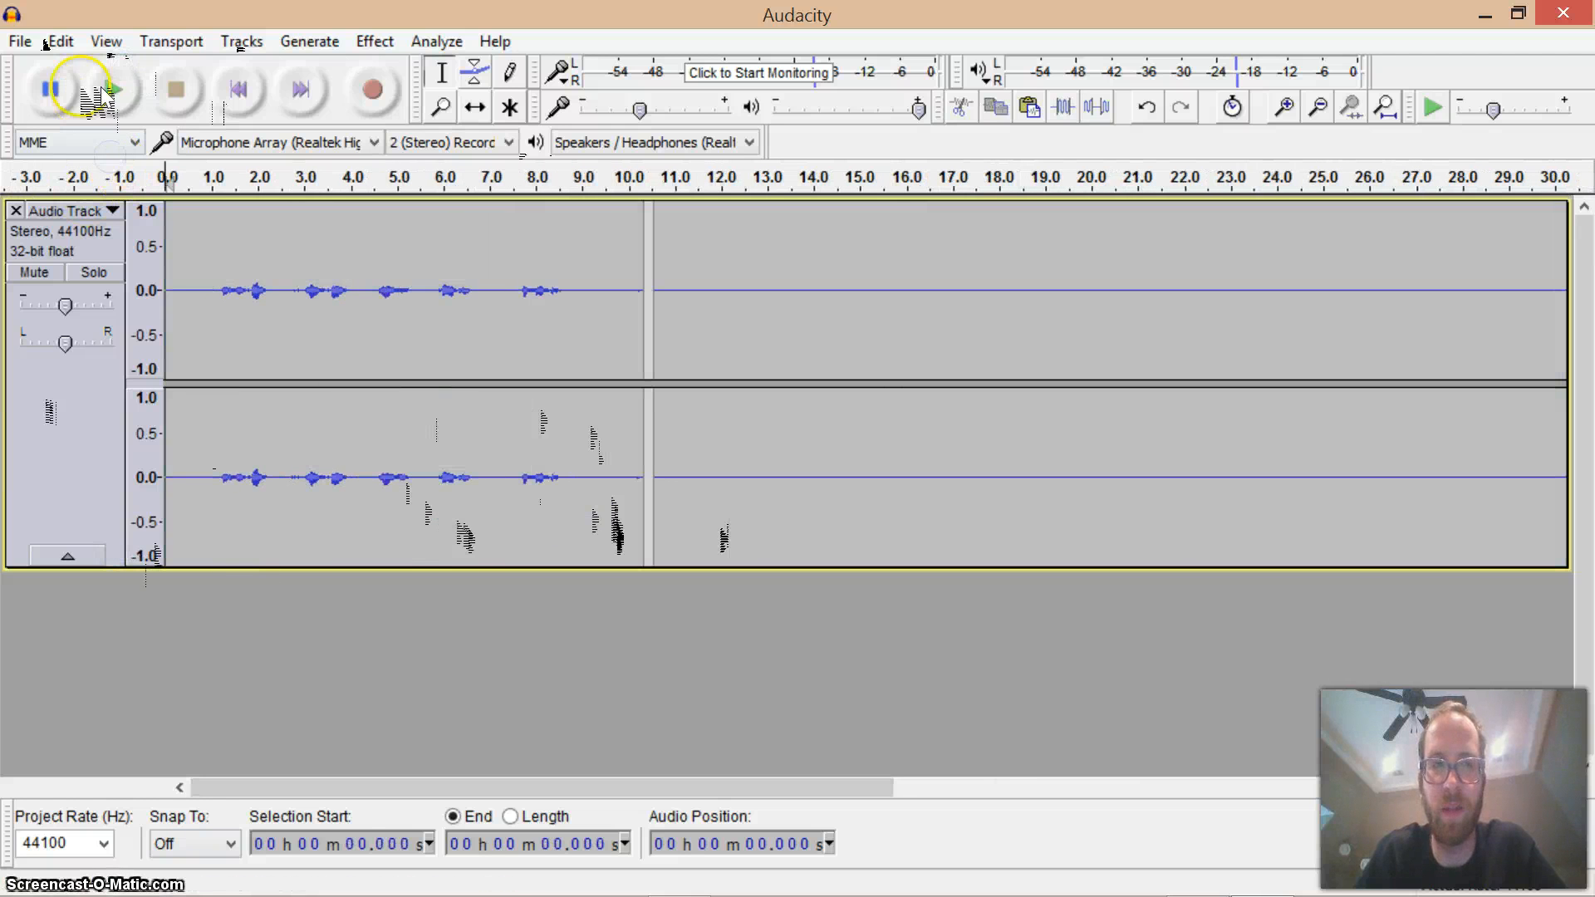
left_click(101, 80)
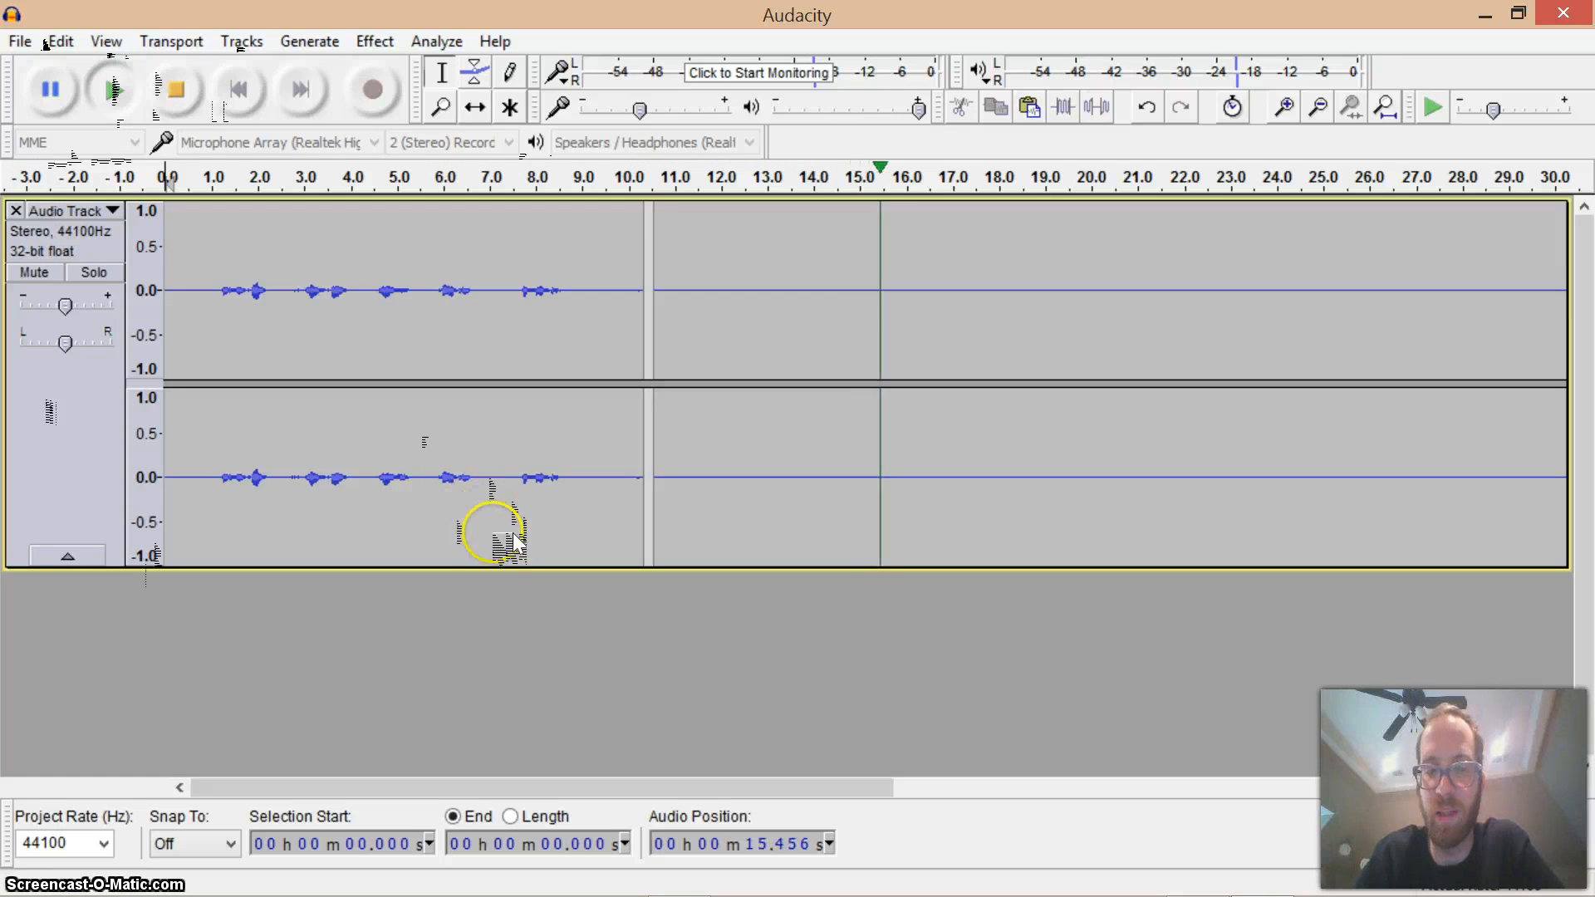
scroll(545, 573, "right", 2)
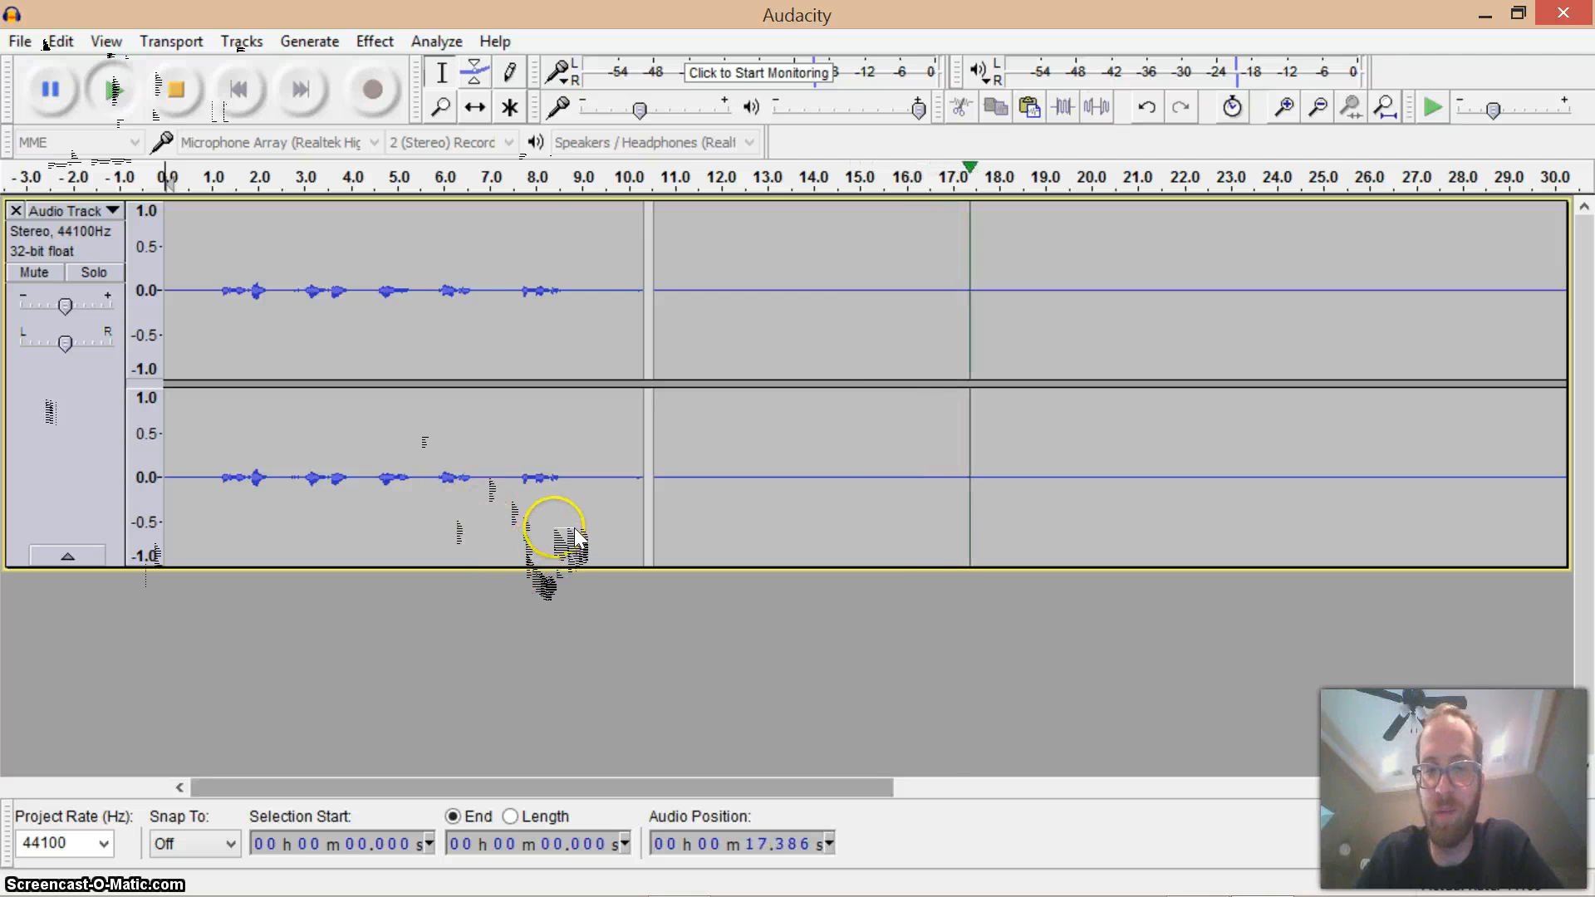
Listen through the silence into the repeated voice clip at about 43 s, and stop playback.
scroll(702, 520, "right", 6)
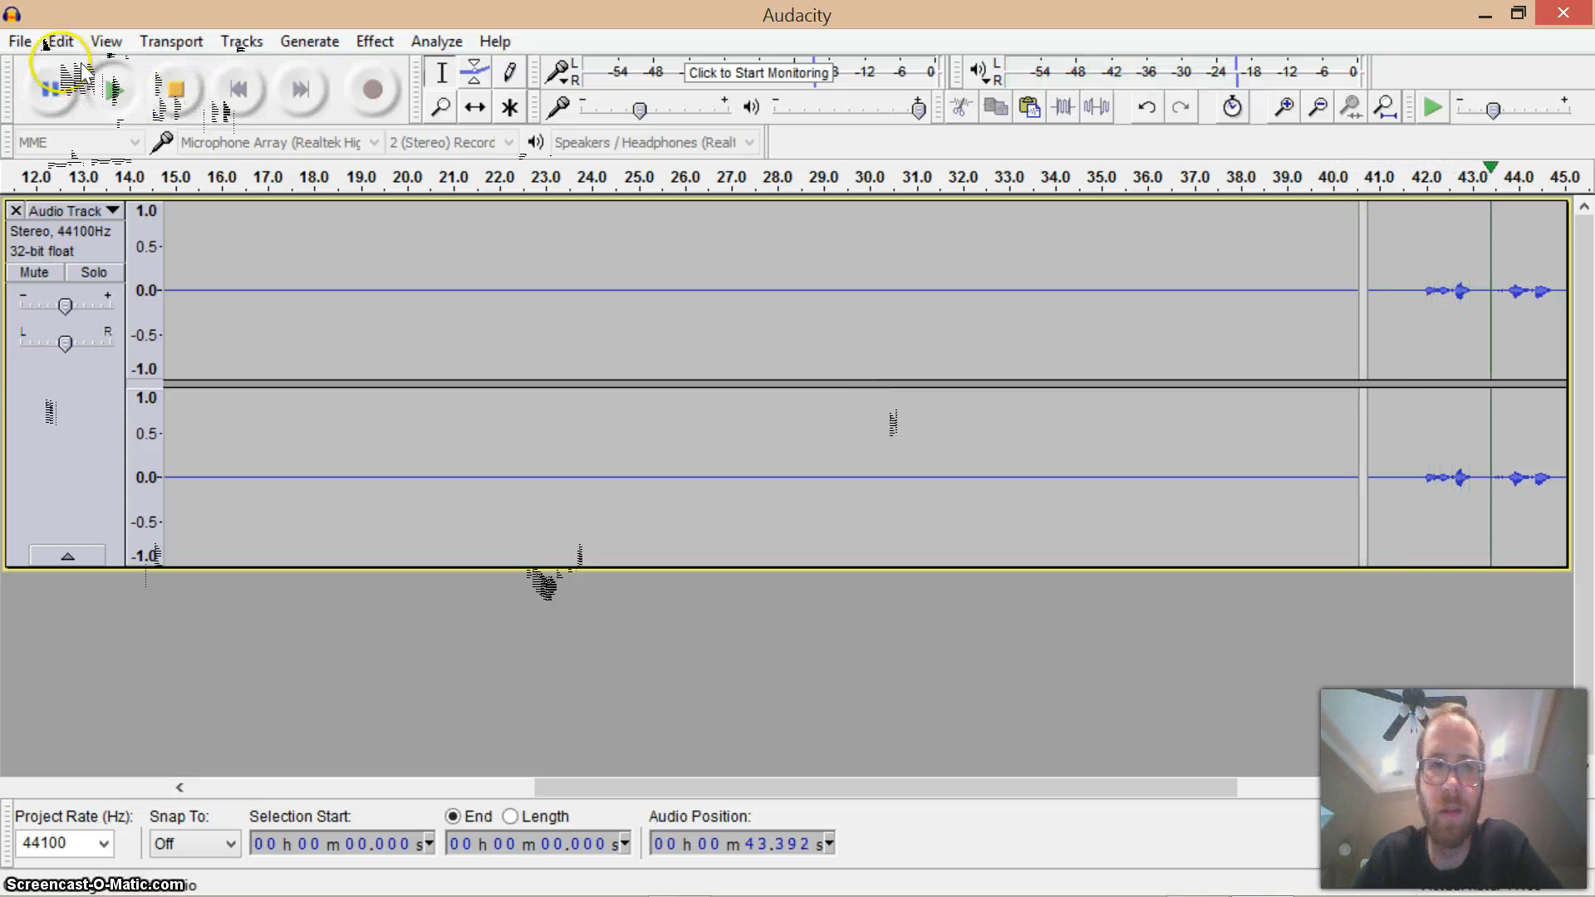
left_click(140, 77)
left_click(286, 41)
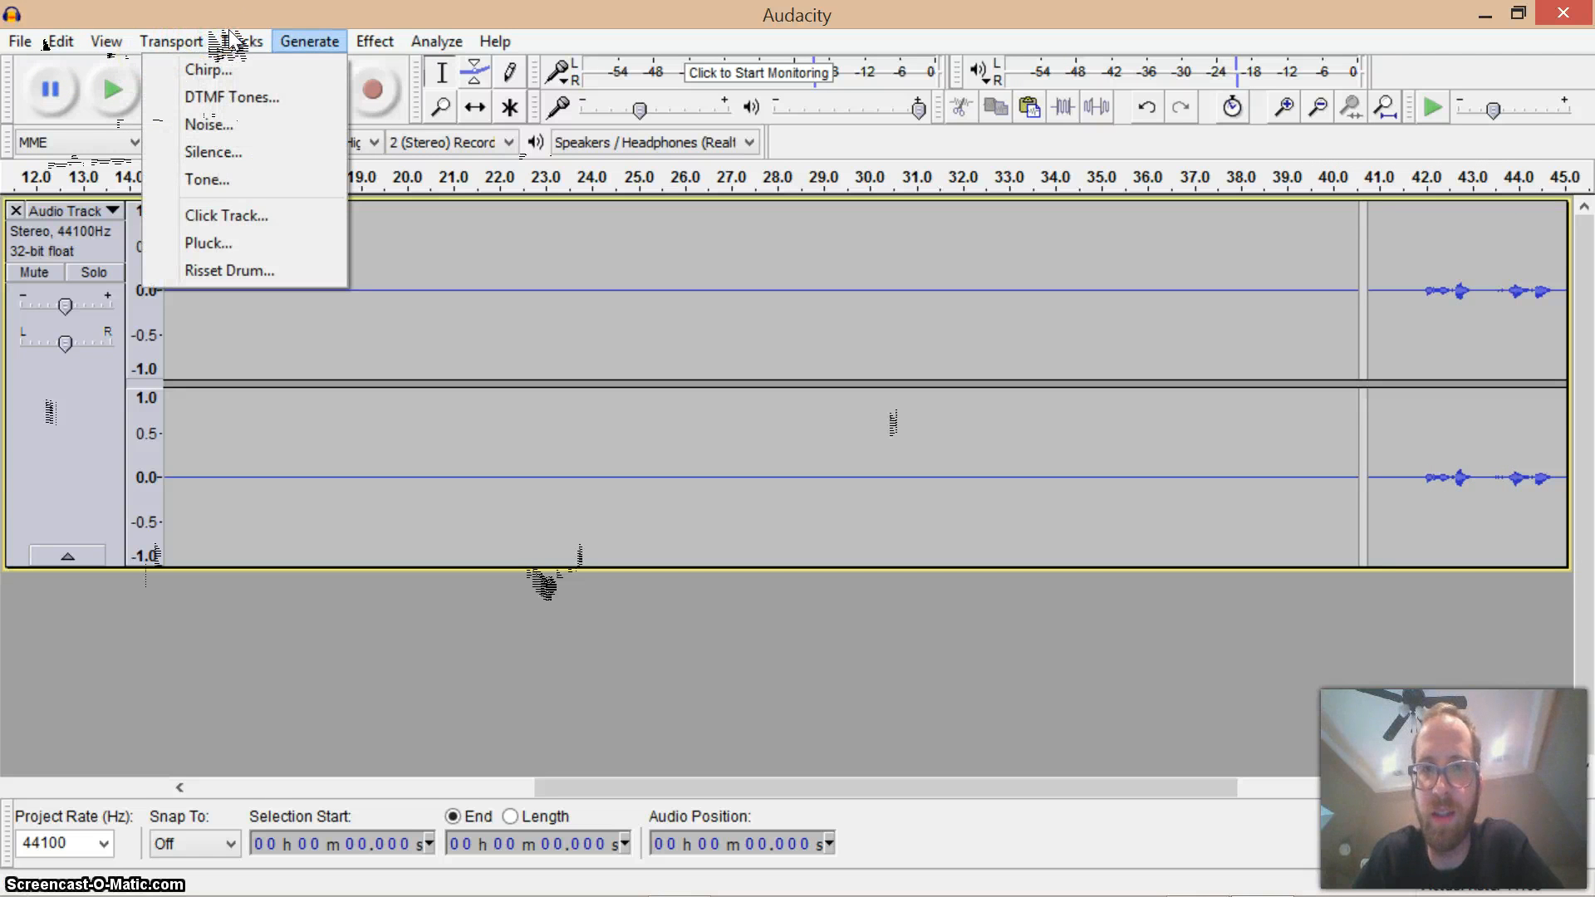
left_click(209, 124)
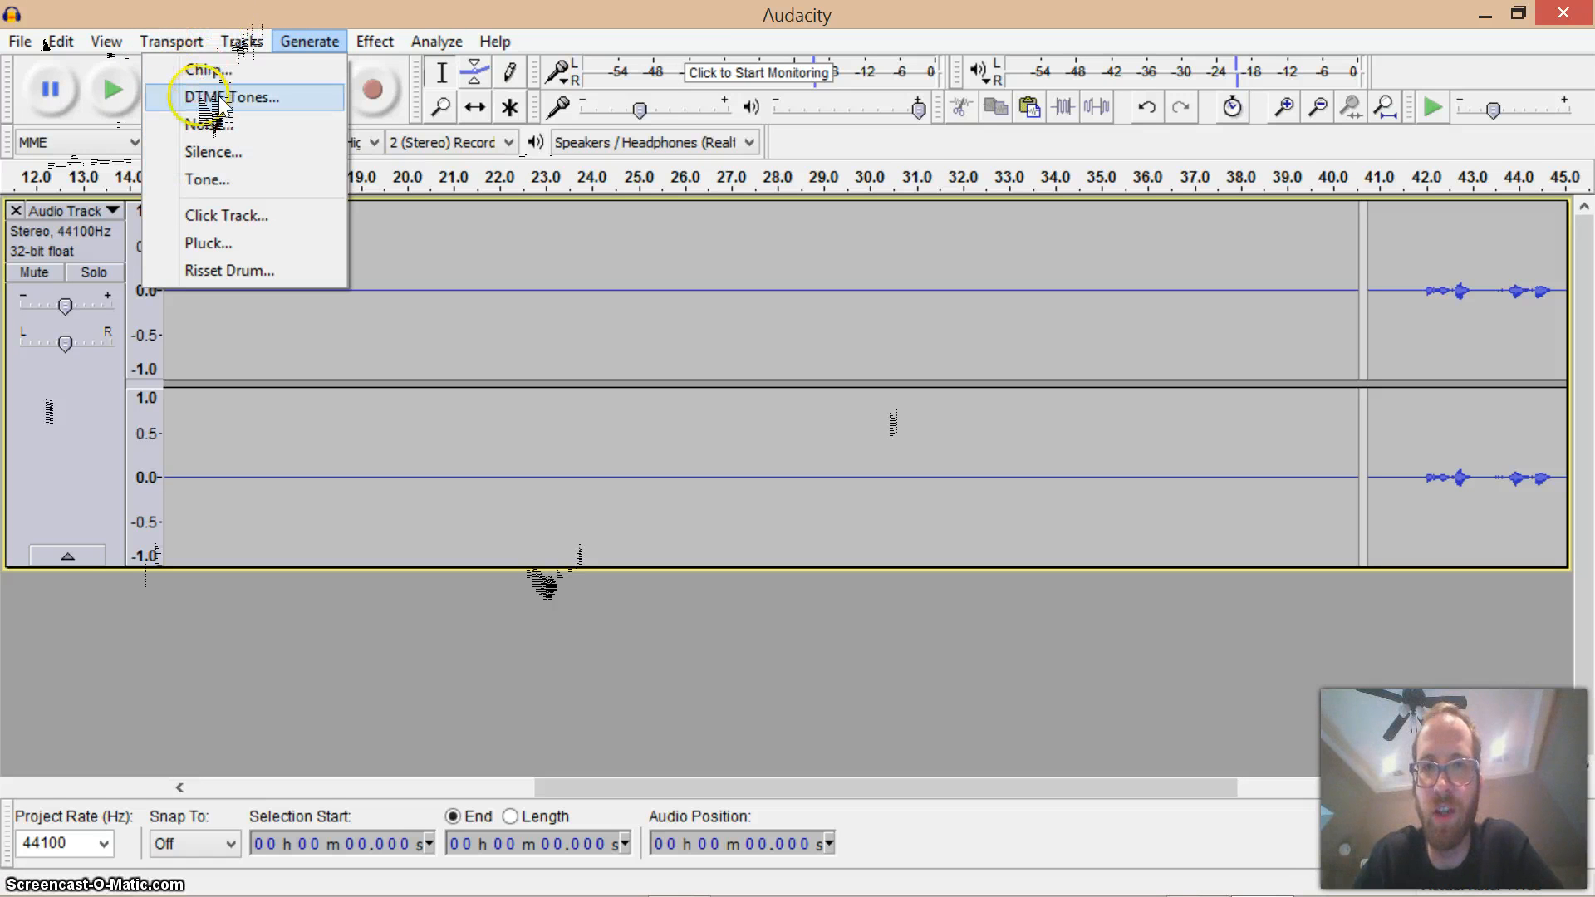
left_click(249, 40)
Export the audio to the Desktop as an MP3 file named Commands, leaving all metadata tags empty.
left_click(20, 42)
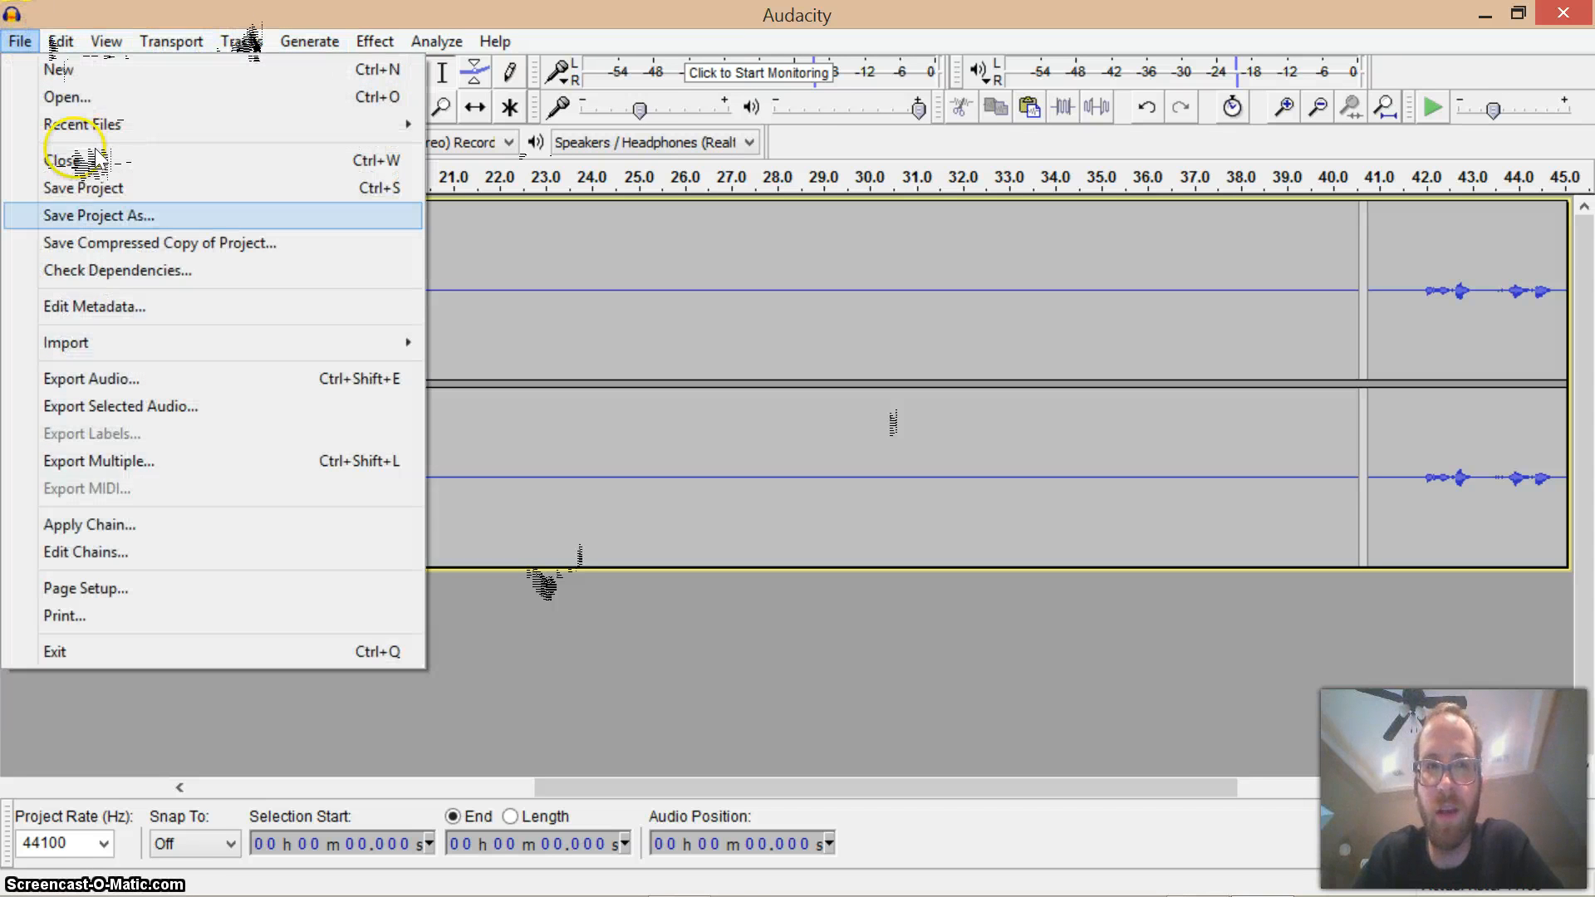
key("Down")
key("Down")
key("Down")
key("Down")
key("Down")
key("Return")
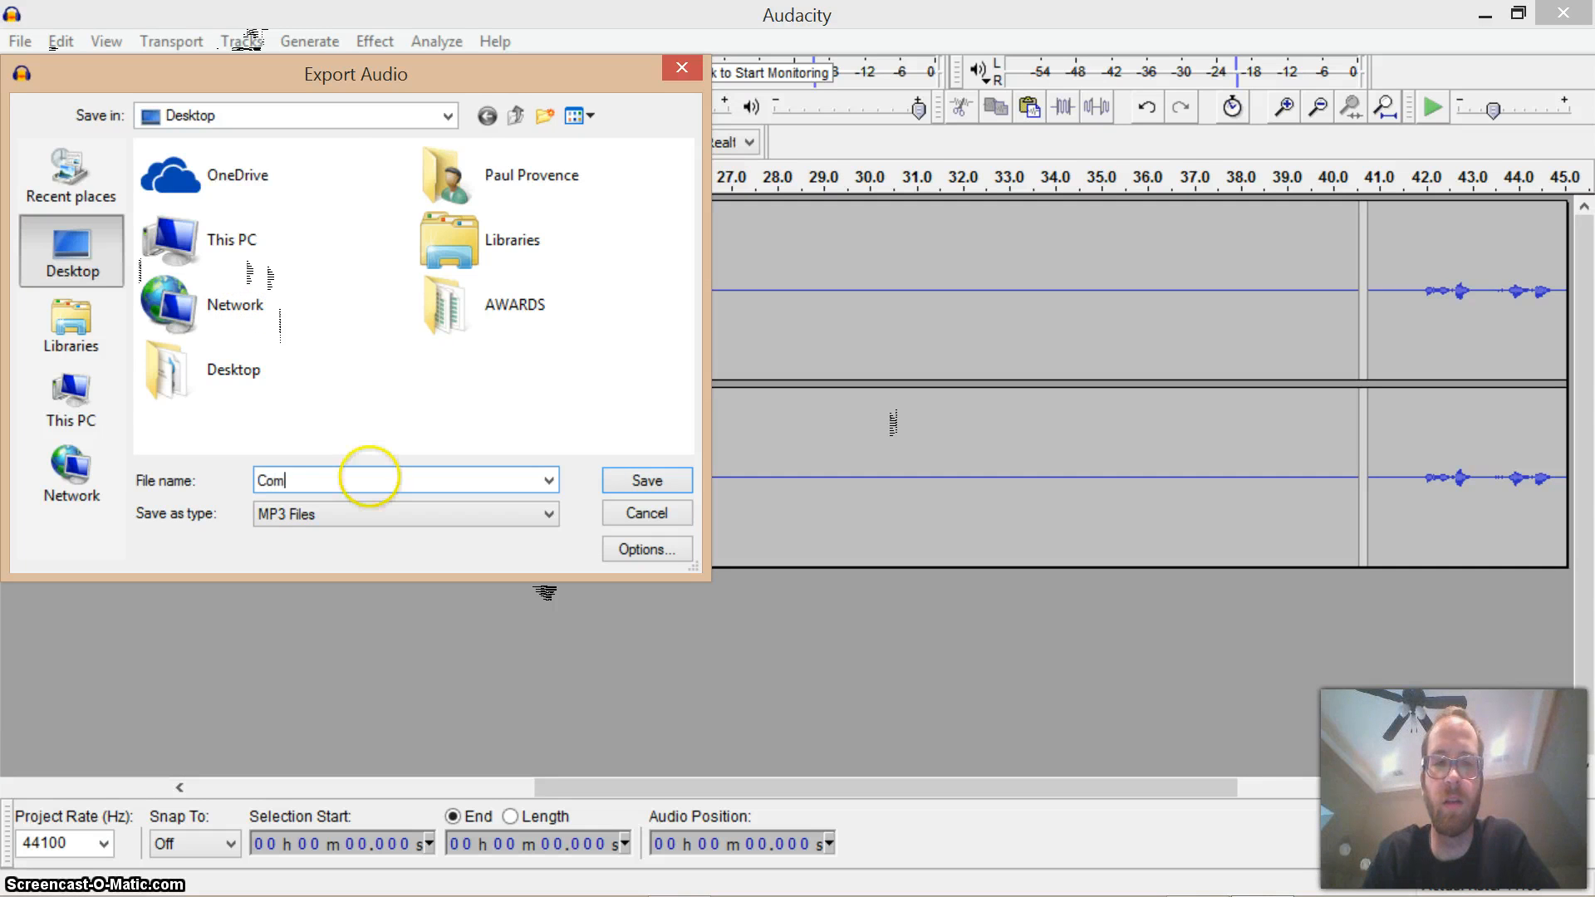
key("Return")
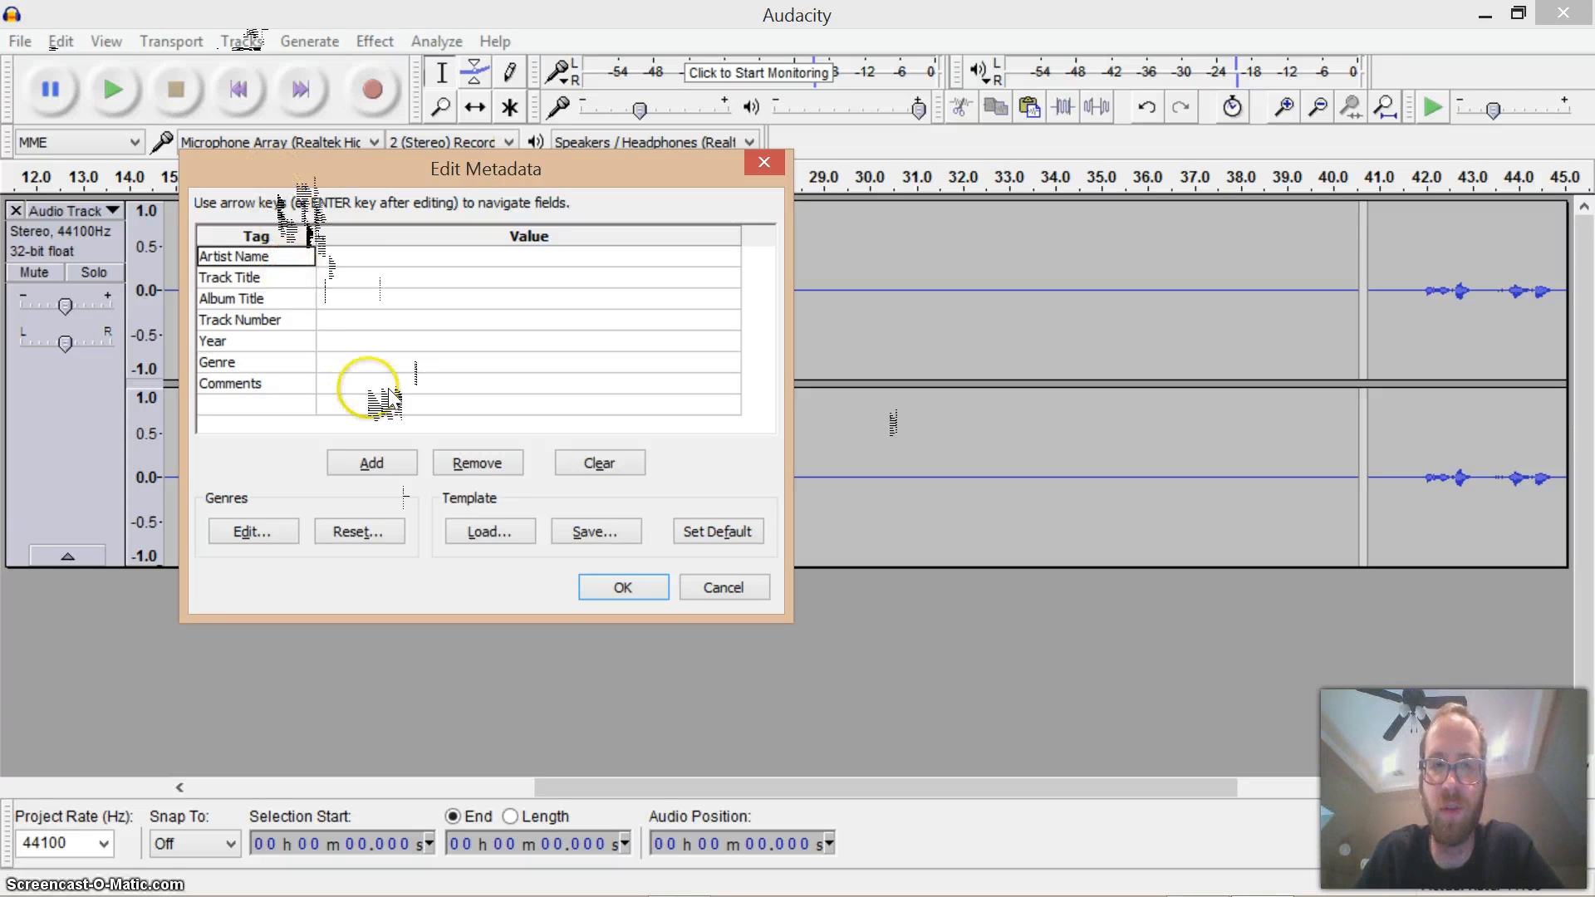
key("Return")
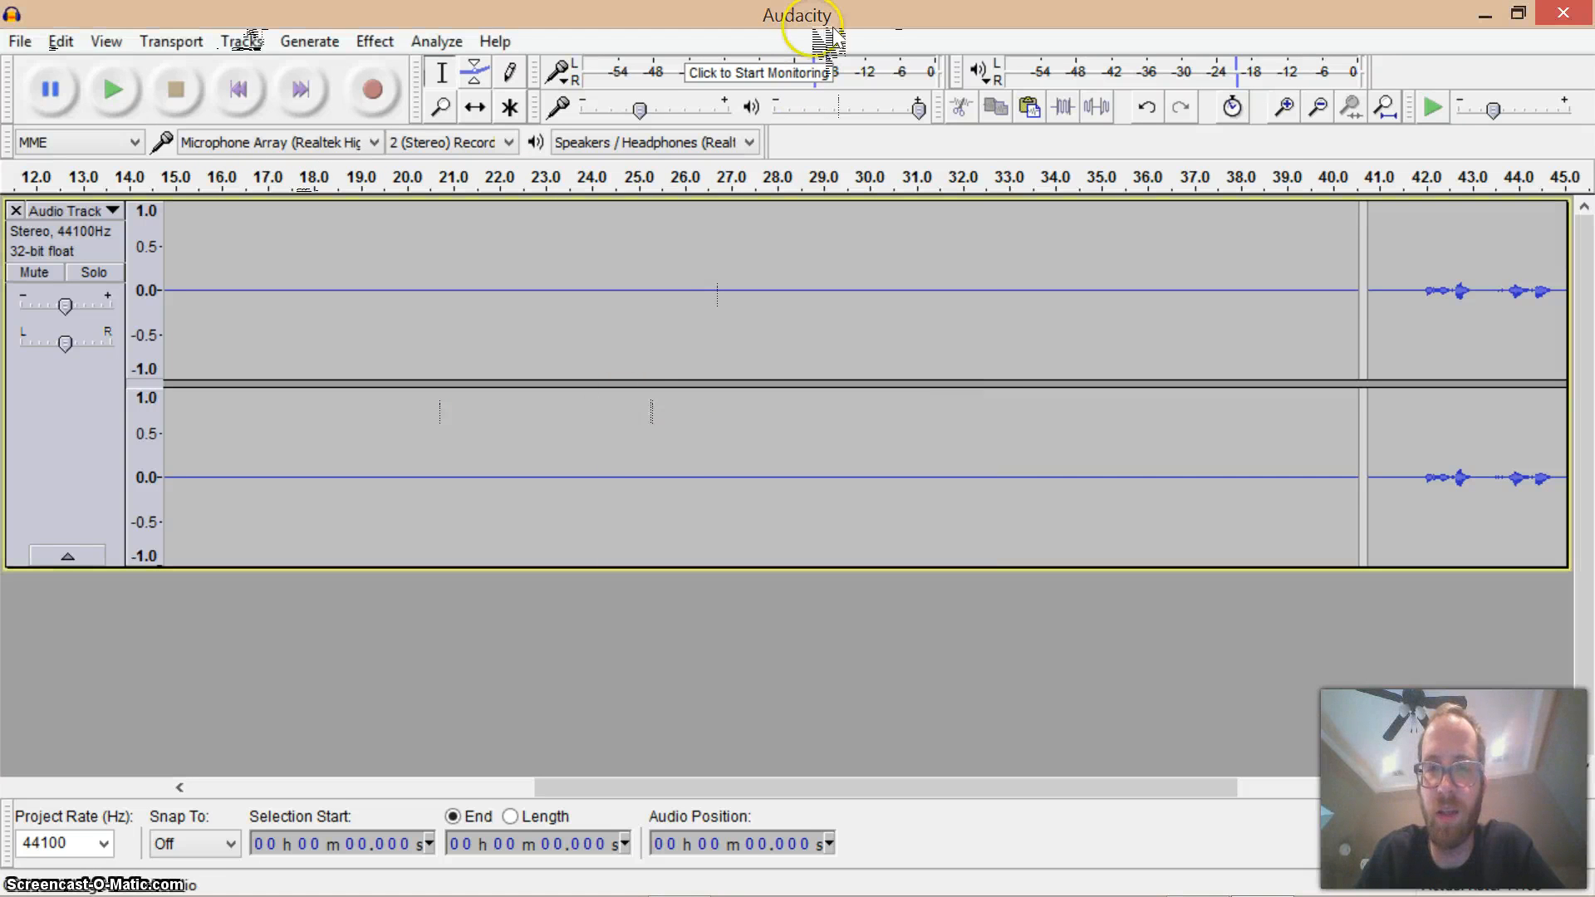
Close the Audacity project without saving its changes.
left_click(1563, 13)
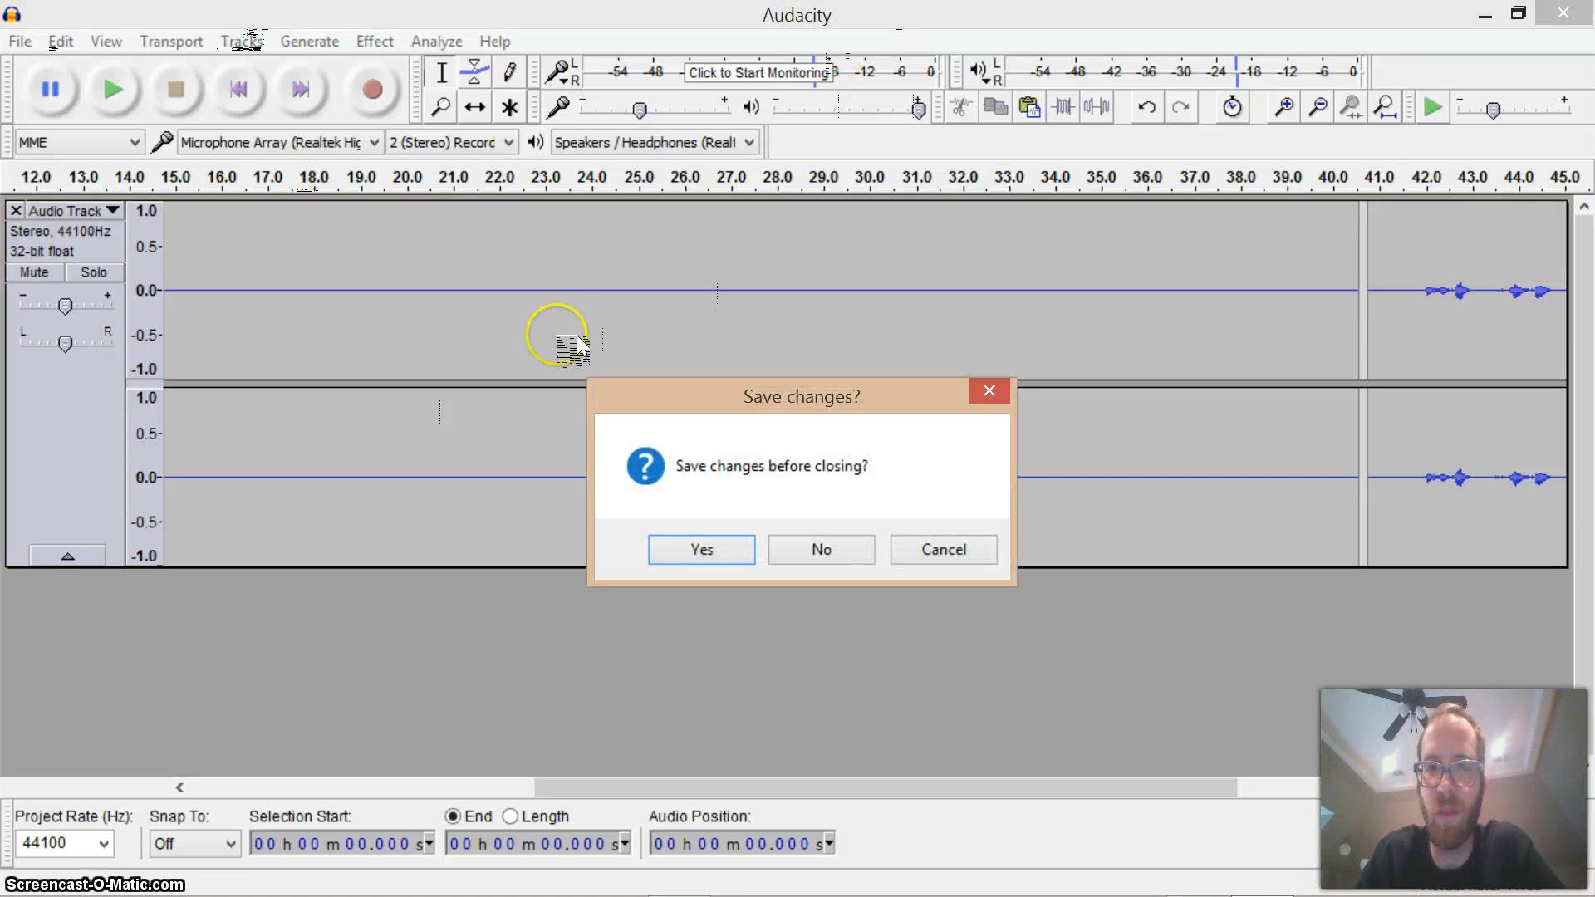
left_click(822, 549)
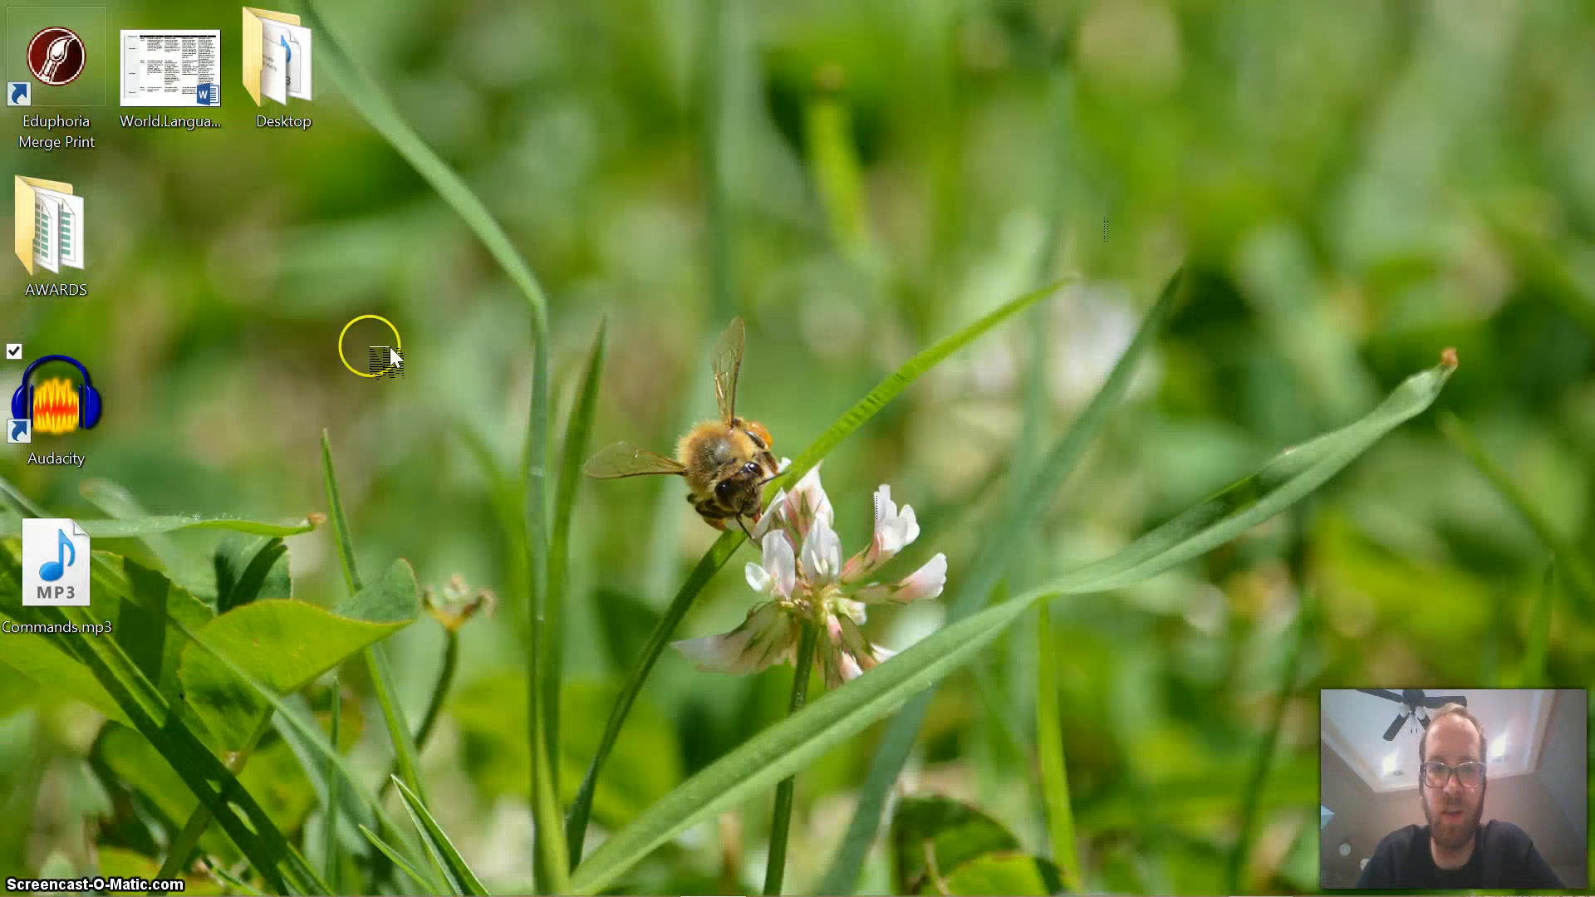
Play the start of the exported Commands.mp3 from the desktop to check it, and close the media player.
double_click(56, 563)
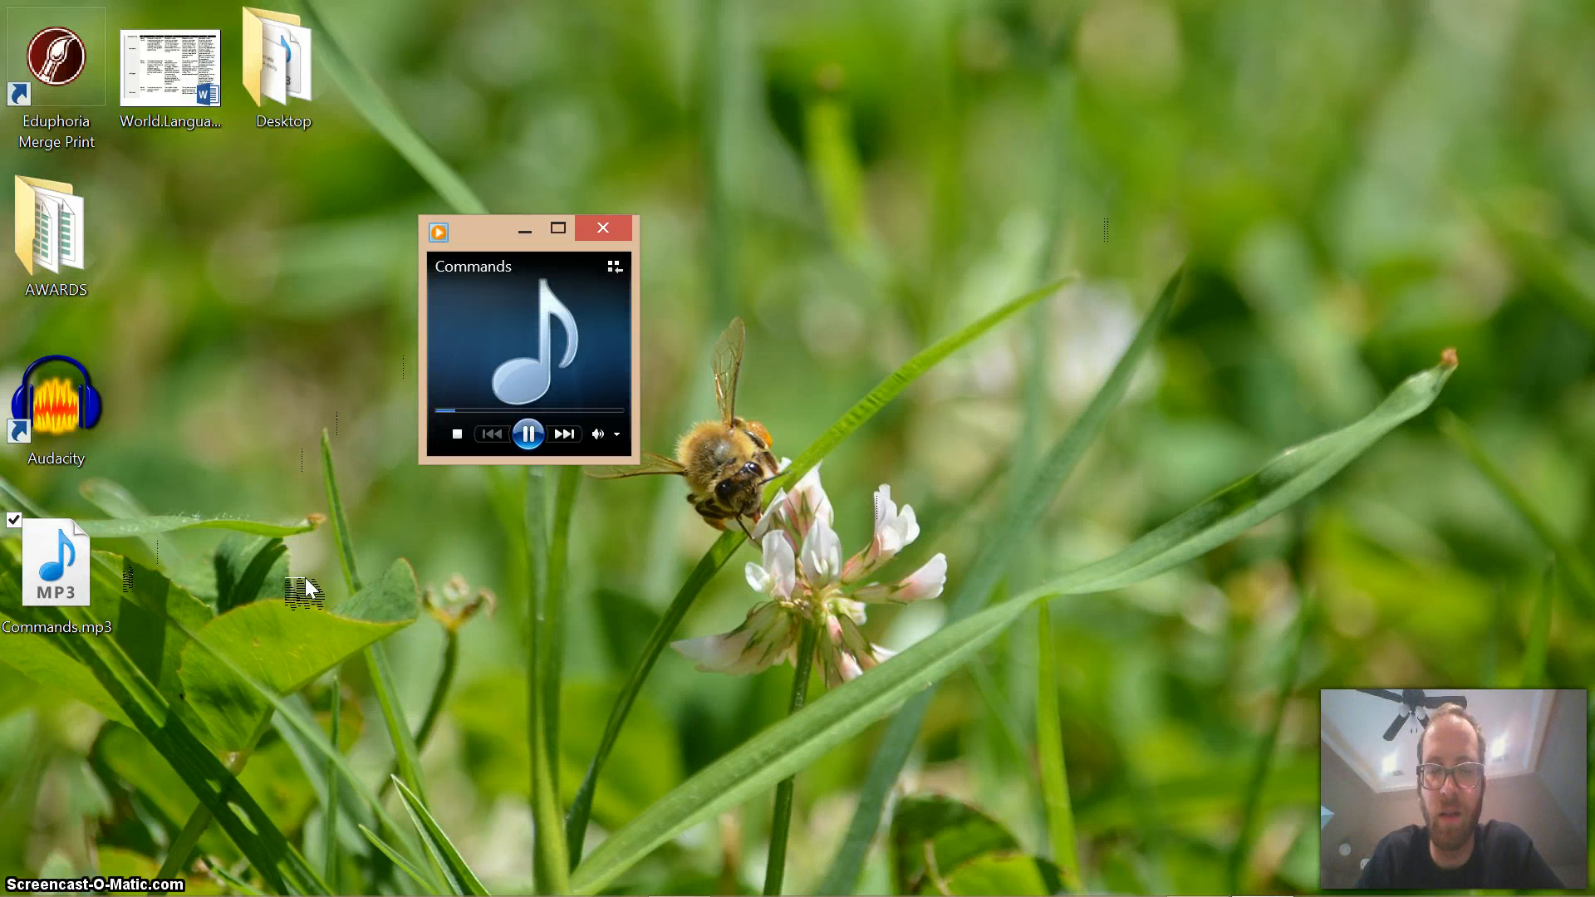
left_click(529, 433)
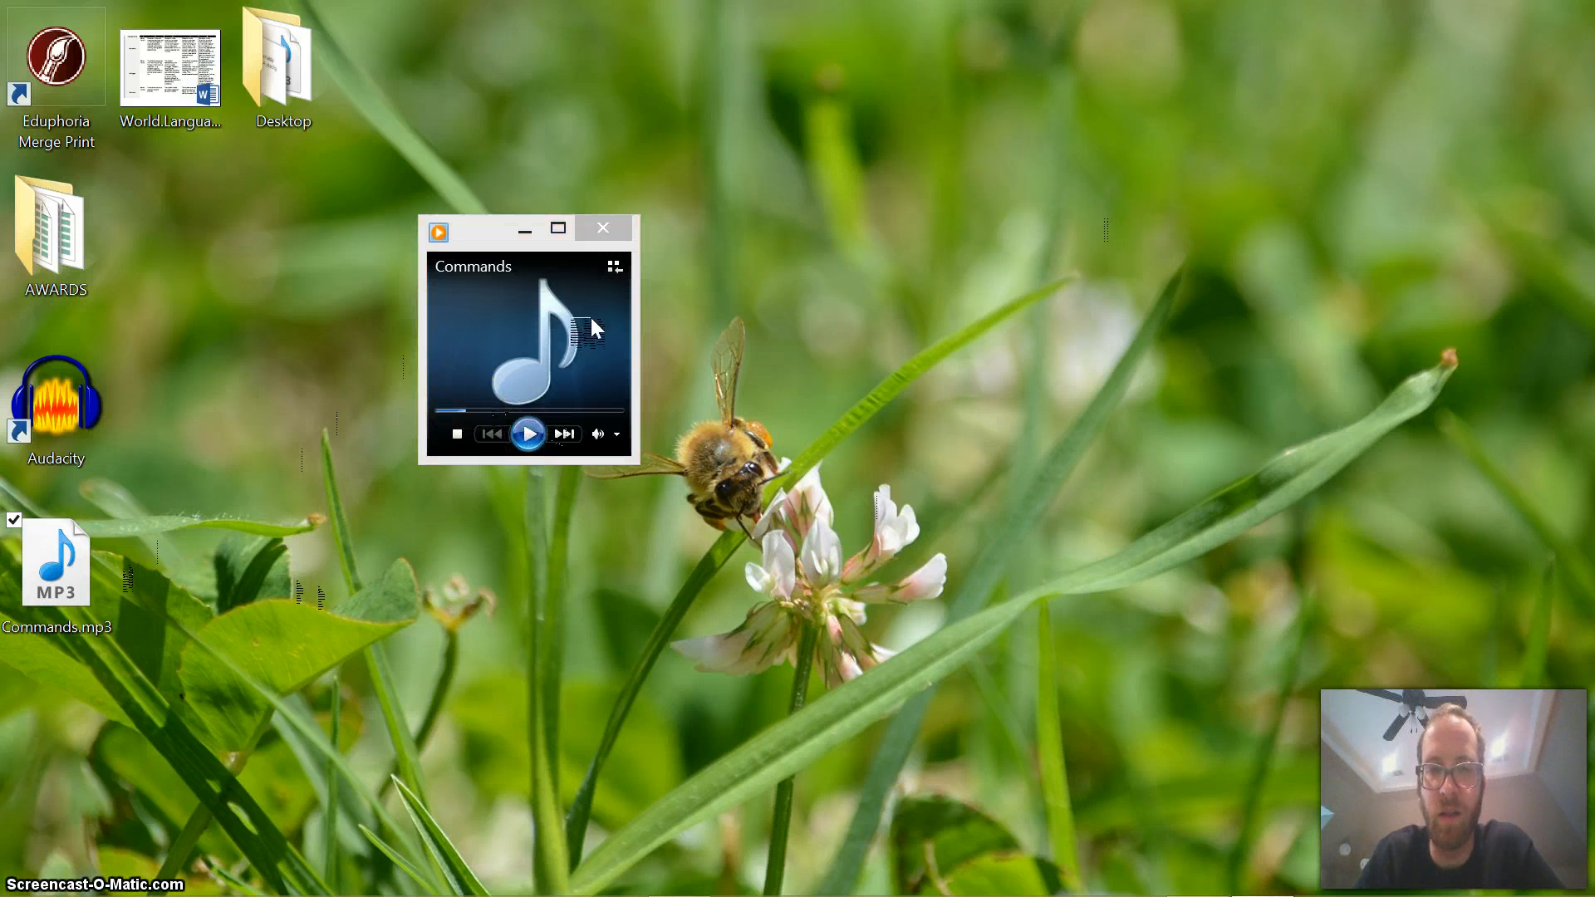
left_click(603, 227)
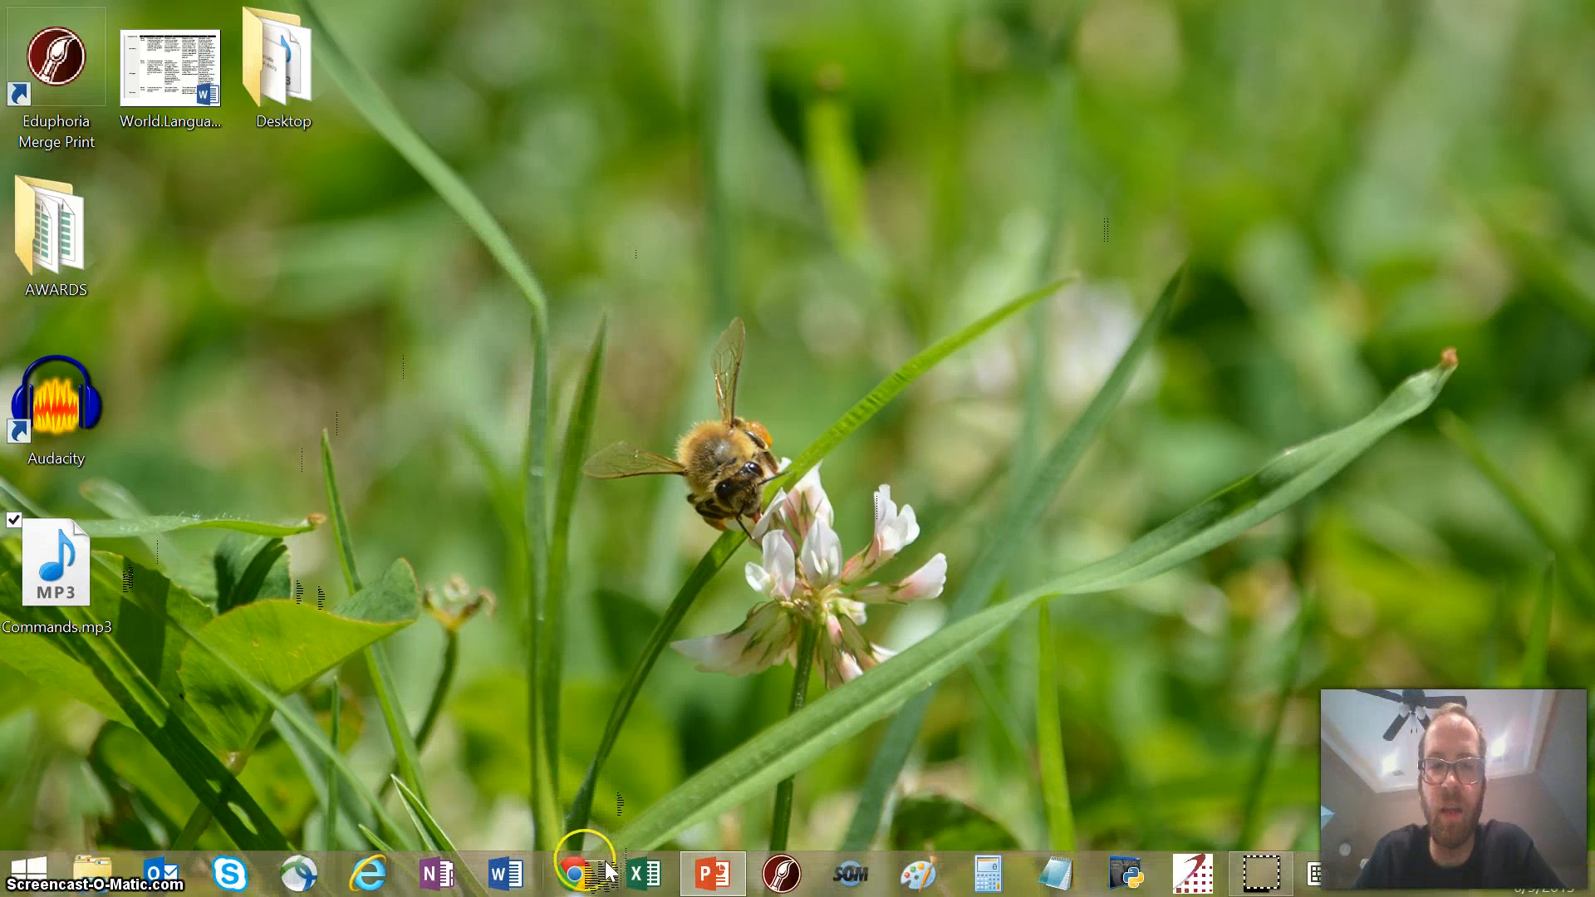
Switch to the PowerPoint presentation and show slide 10, "Story Recording".
left_click(713, 872)
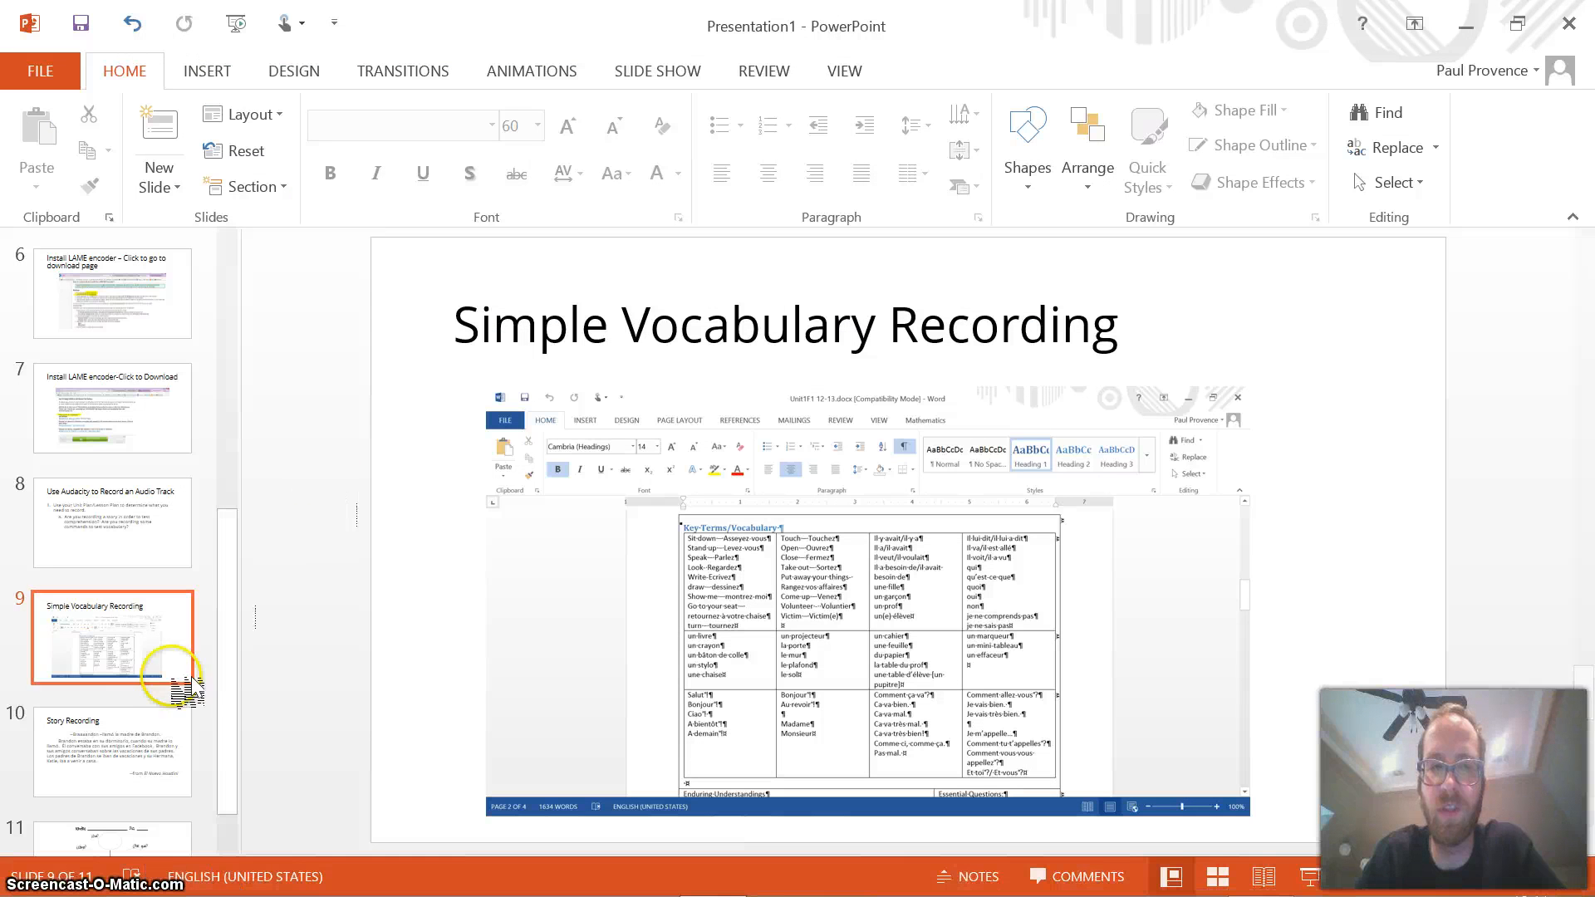
left_click(149, 739)
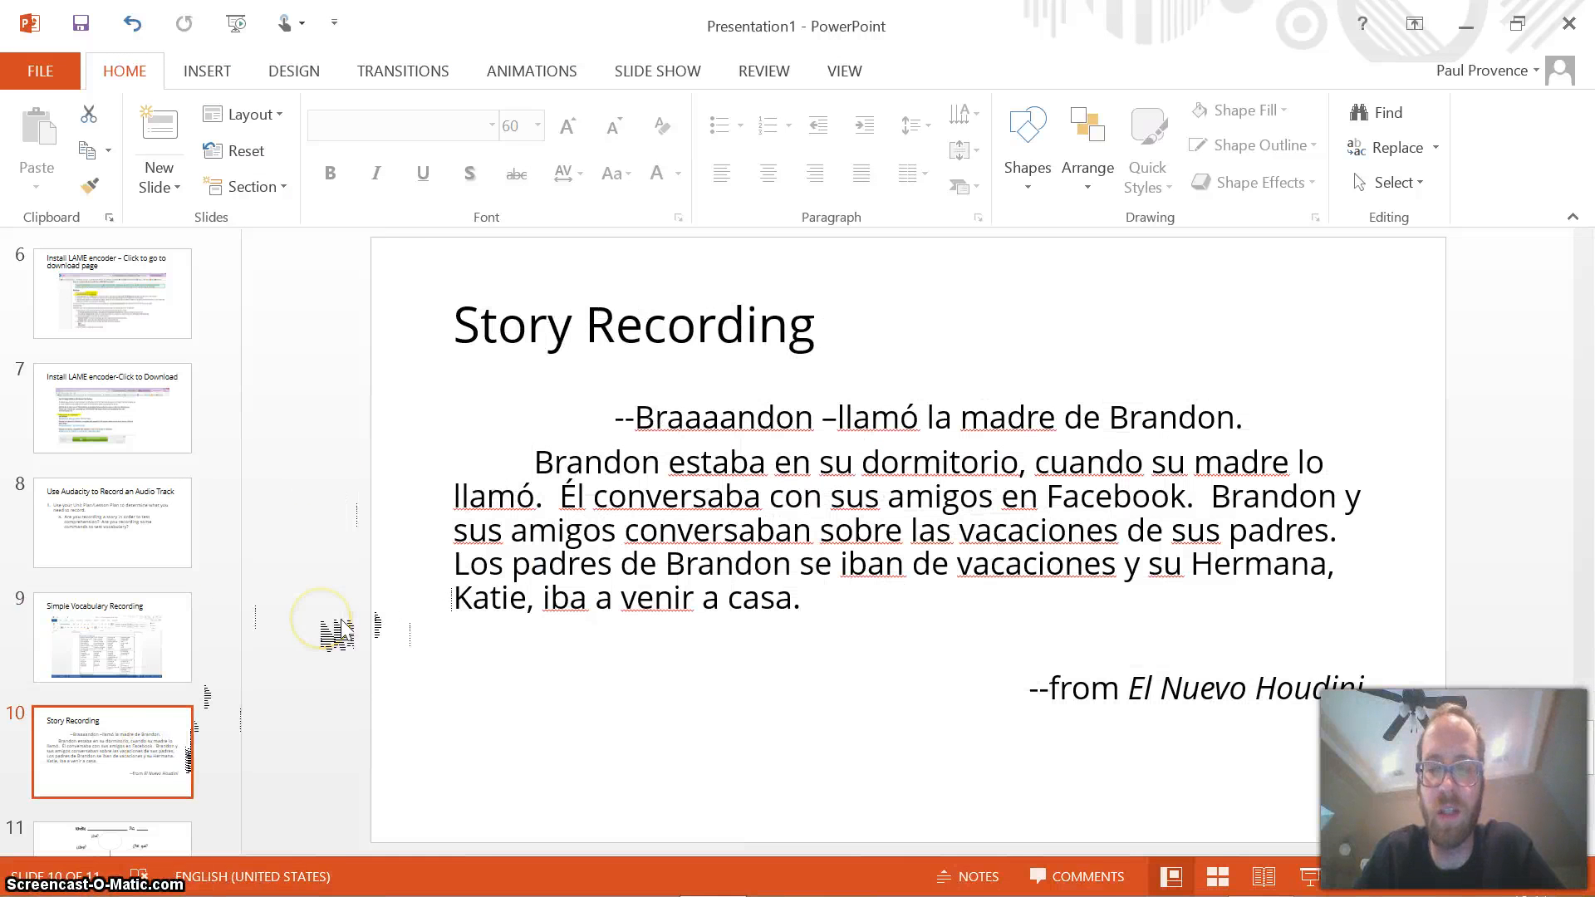